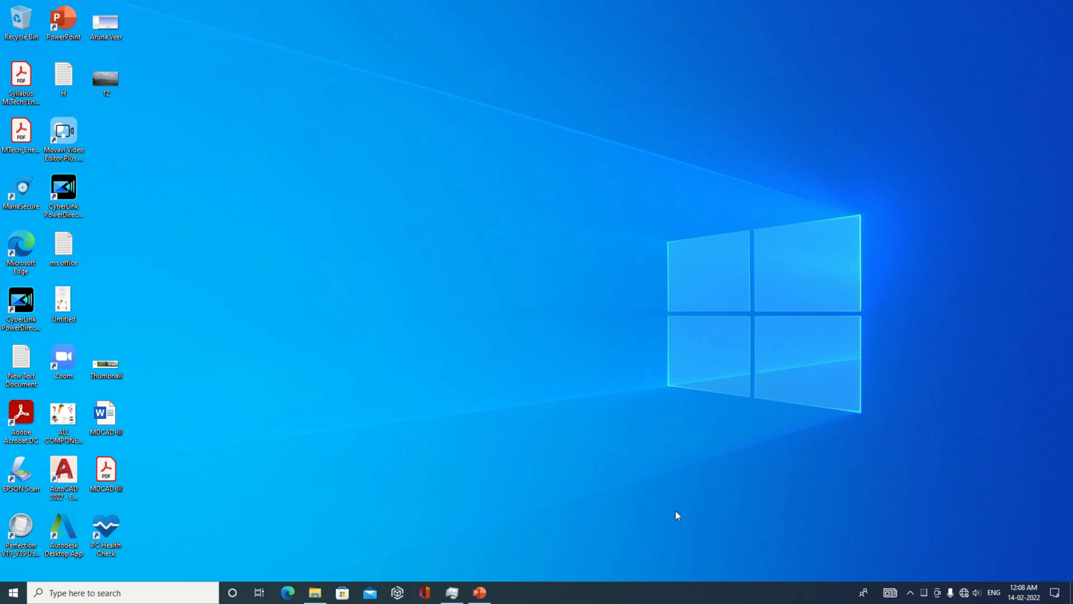
Launch Ansys Workbench 2022 R1 from Windows search by typing 'work'.
left_click(123, 591)
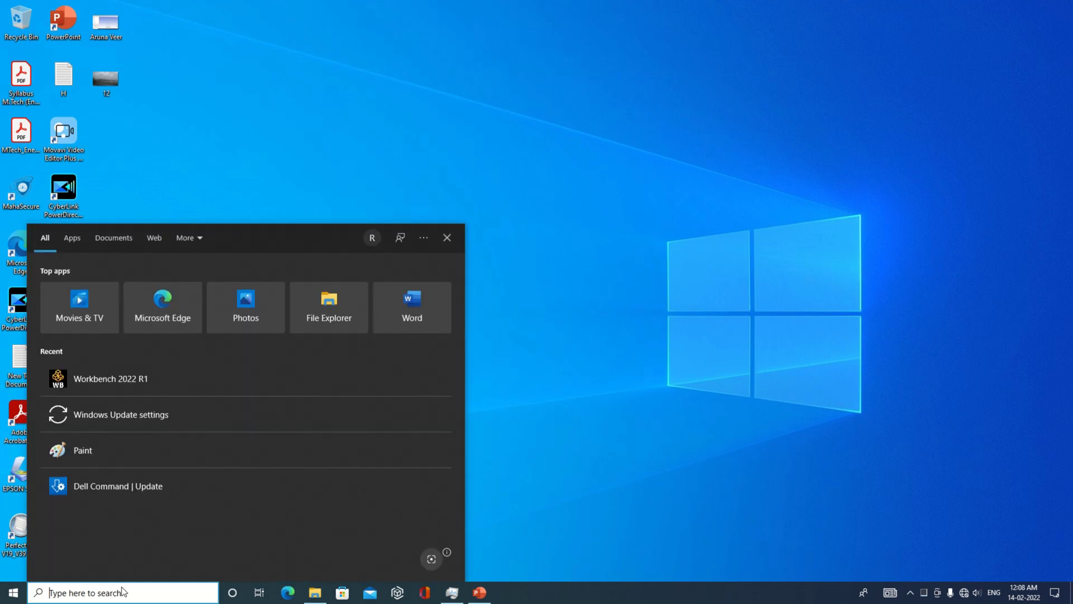
type("work")
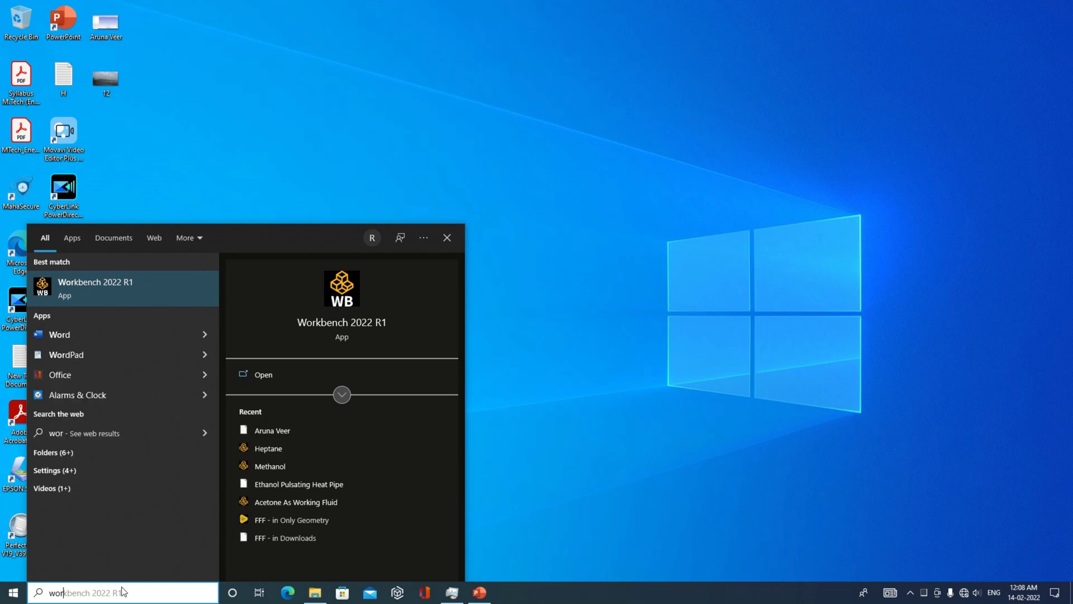
left_click(133, 280)
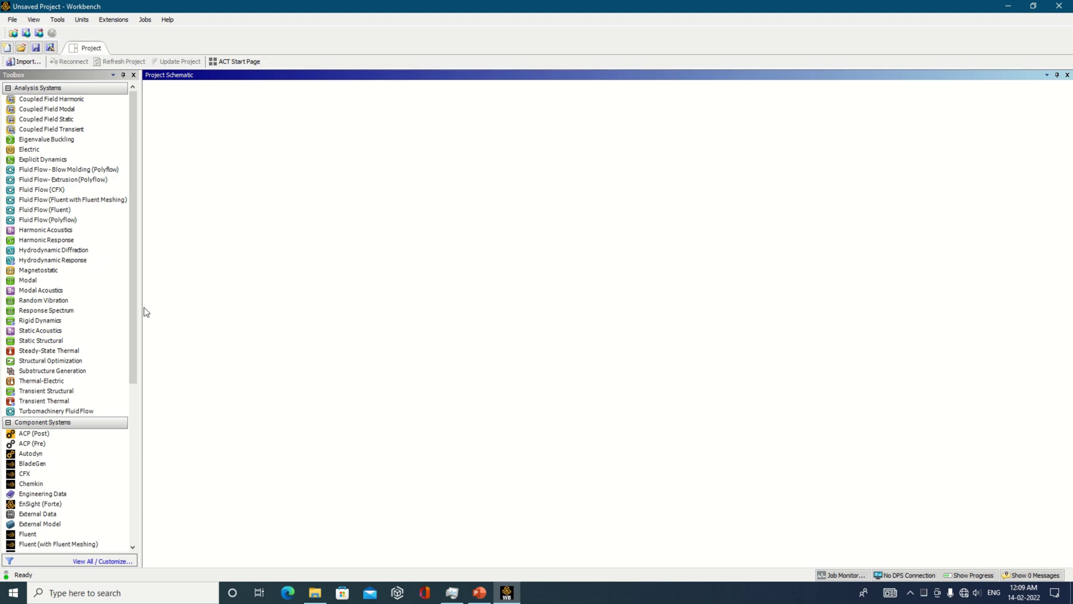
Add a Geometry component system to the Workbench project schematic.
left_click_drag(134, 302, 130, 396)
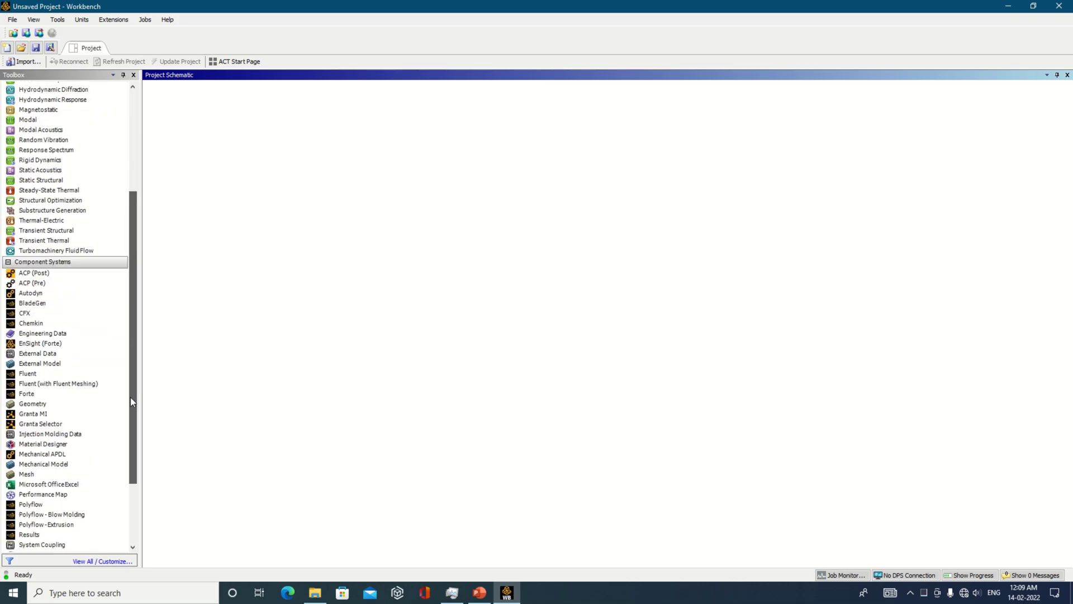
double_click(42, 403)
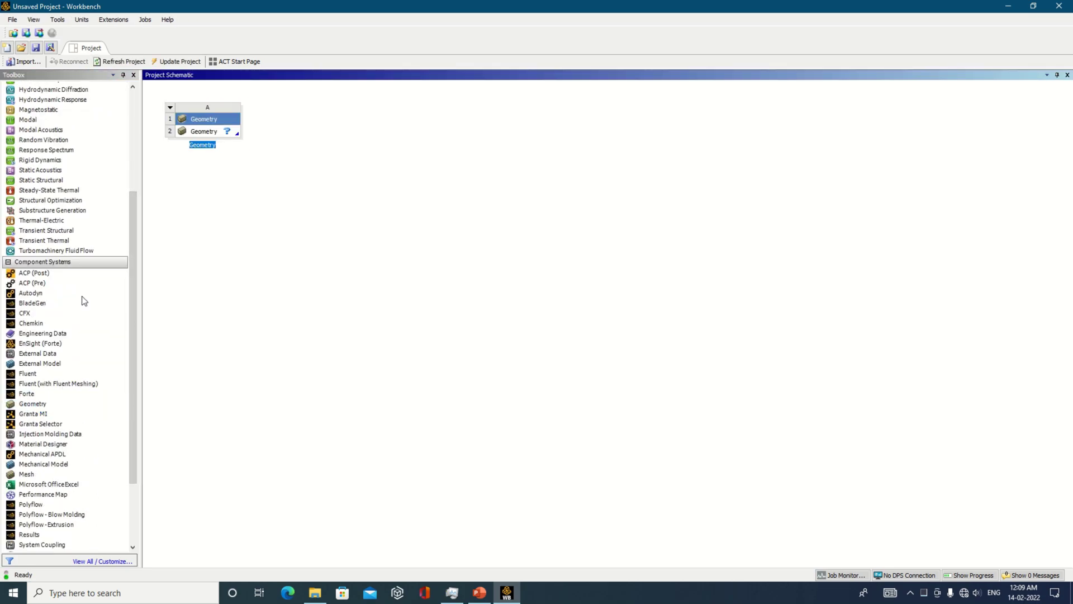
left_click_drag(132, 249, 130, 137)
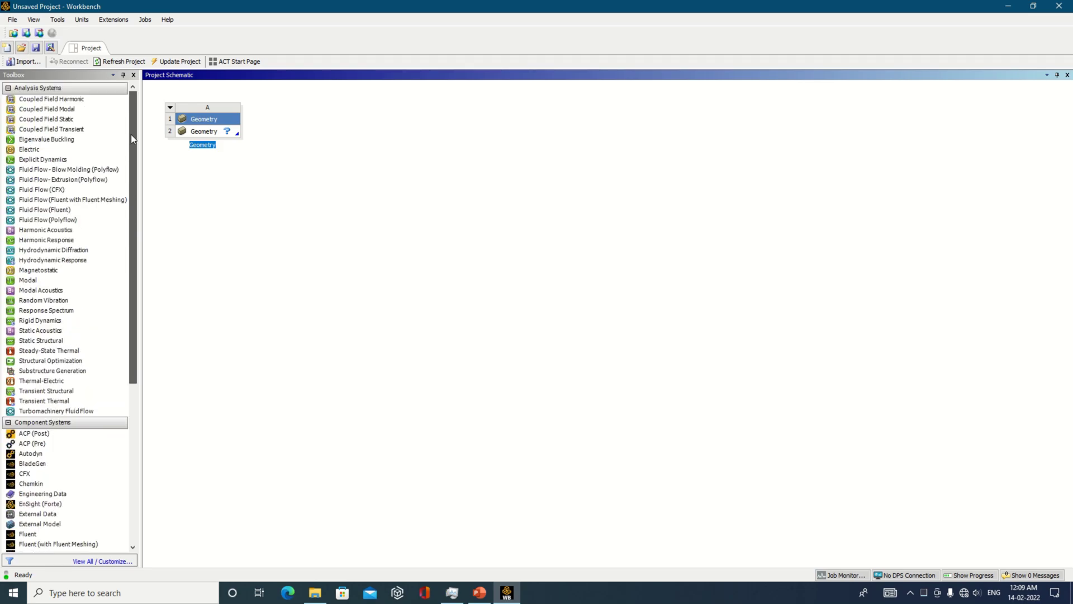
left_click(239, 137)
Create new DesignModeler geometry from the Geometry cell.
left_click(235, 132)
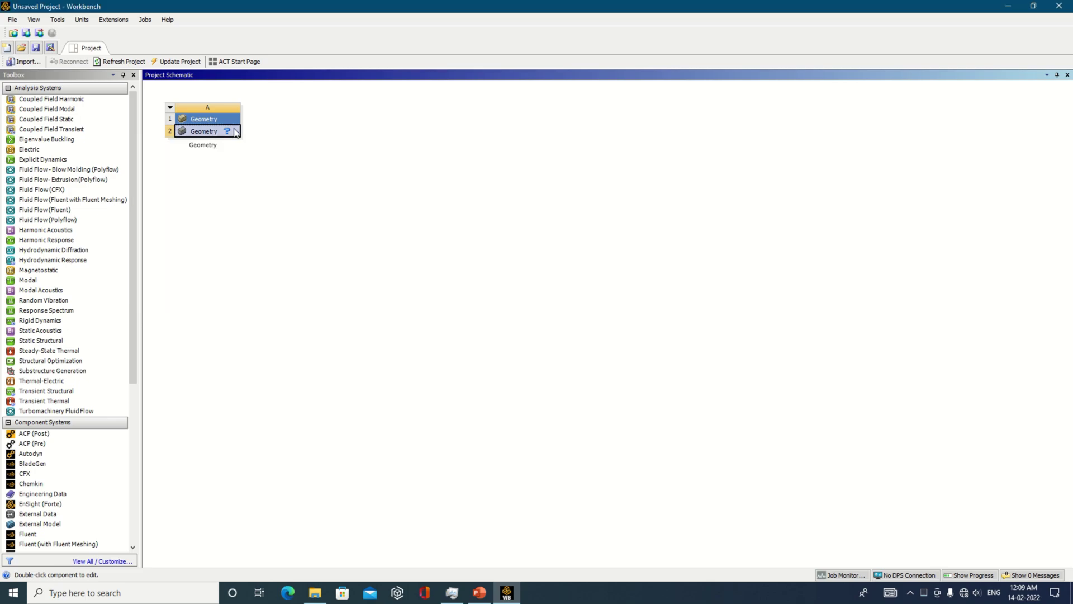
right_click(236, 132)
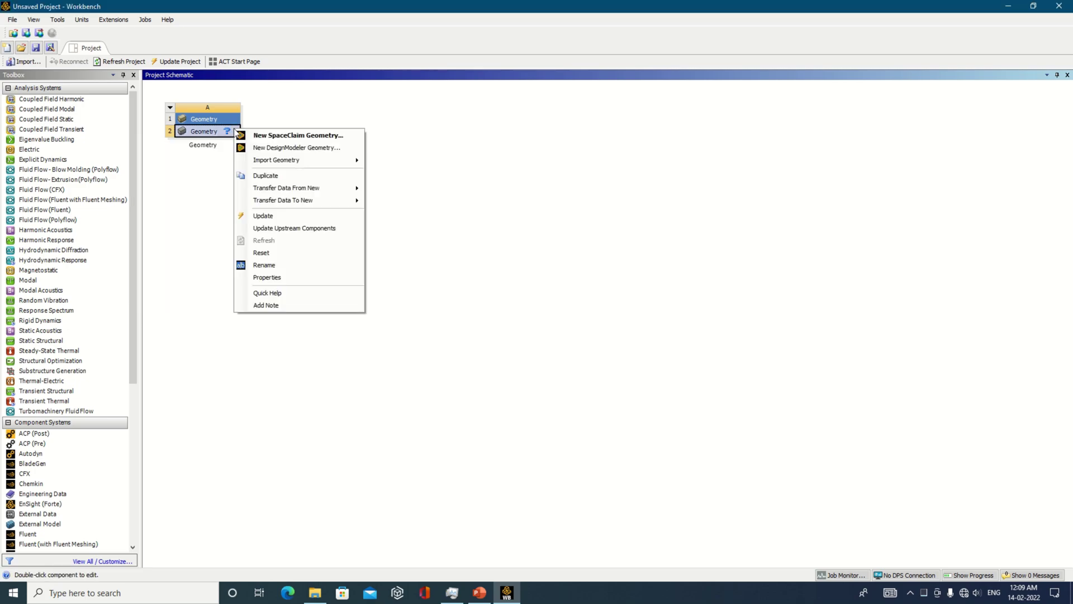
left_click(270, 148)
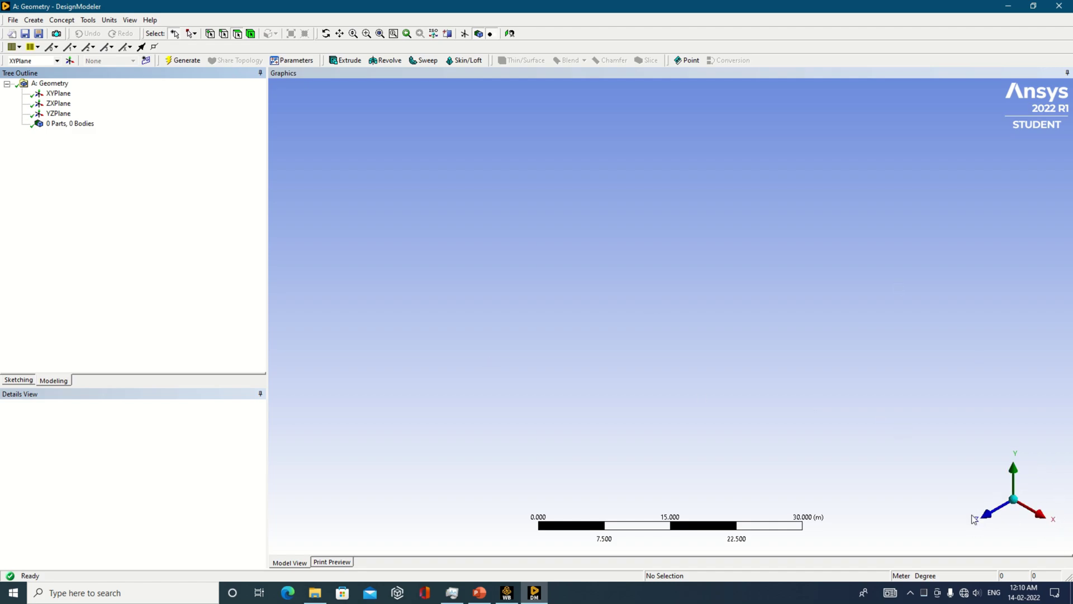
Set the model length units to Centimeter and select XYPlane in the Tree Outline.
left_click(109, 21)
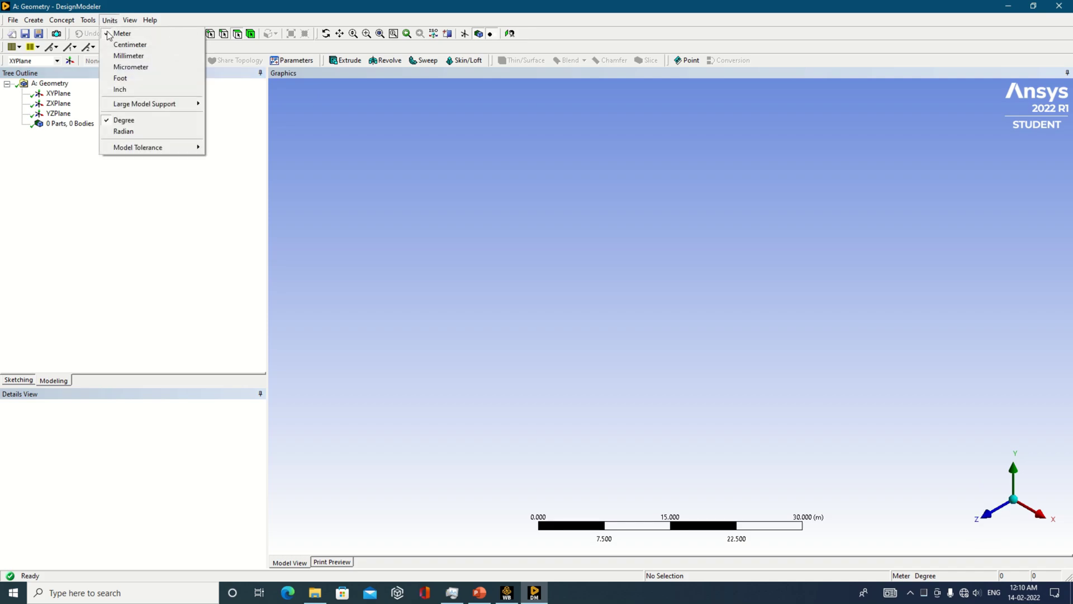
left_click(128, 45)
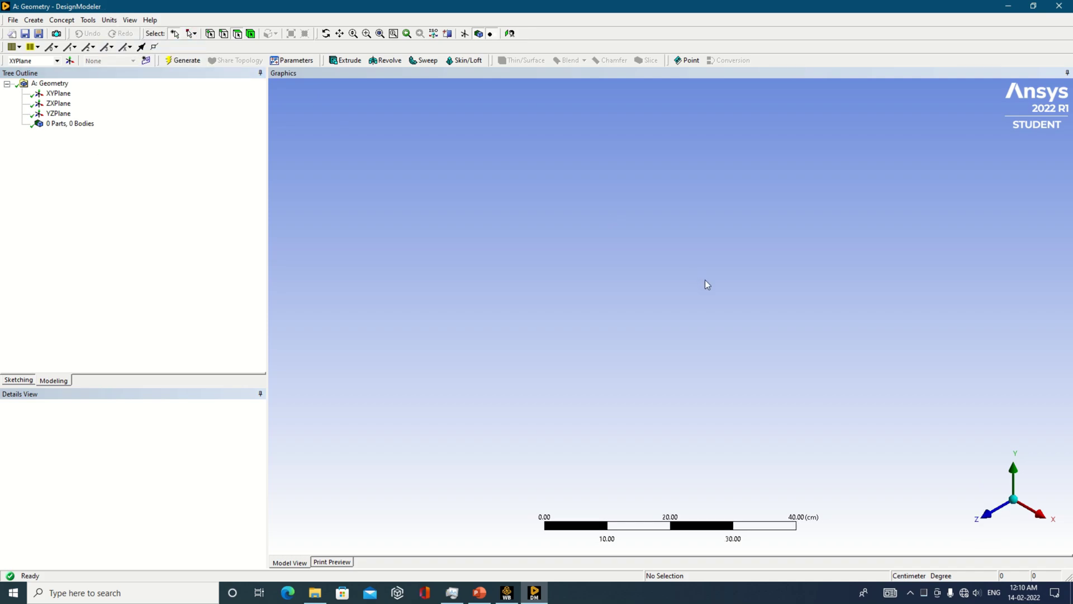
left_click(116, 24)
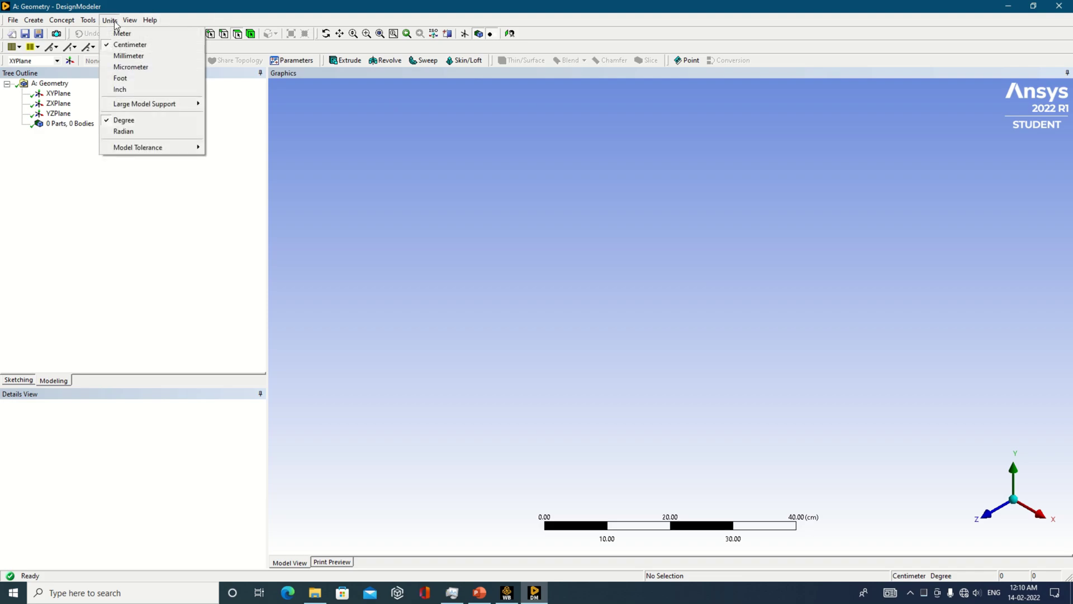
left_click(170, 244)
left_click(61, 95)
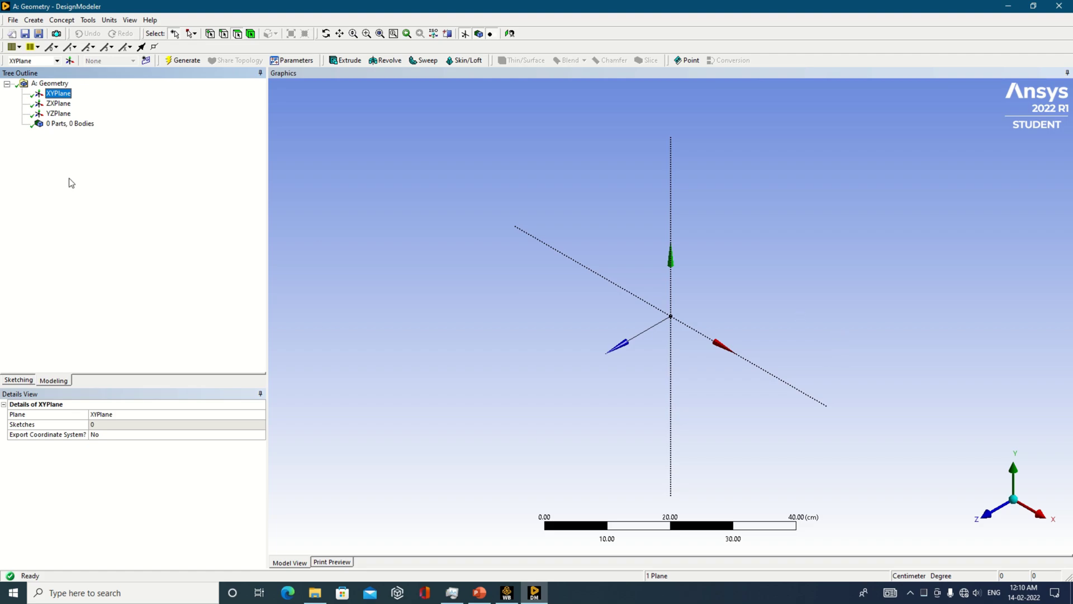
Draw a circle centred on the X axis left of the origin, creating Sketch1.
left_click(21, 381)
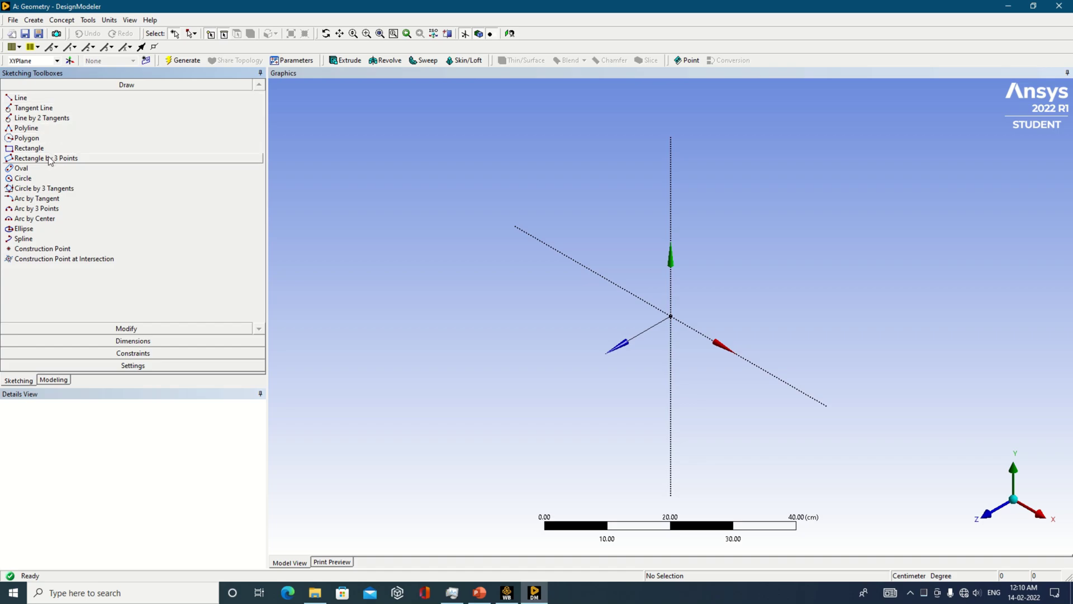
left_click(48, 179)
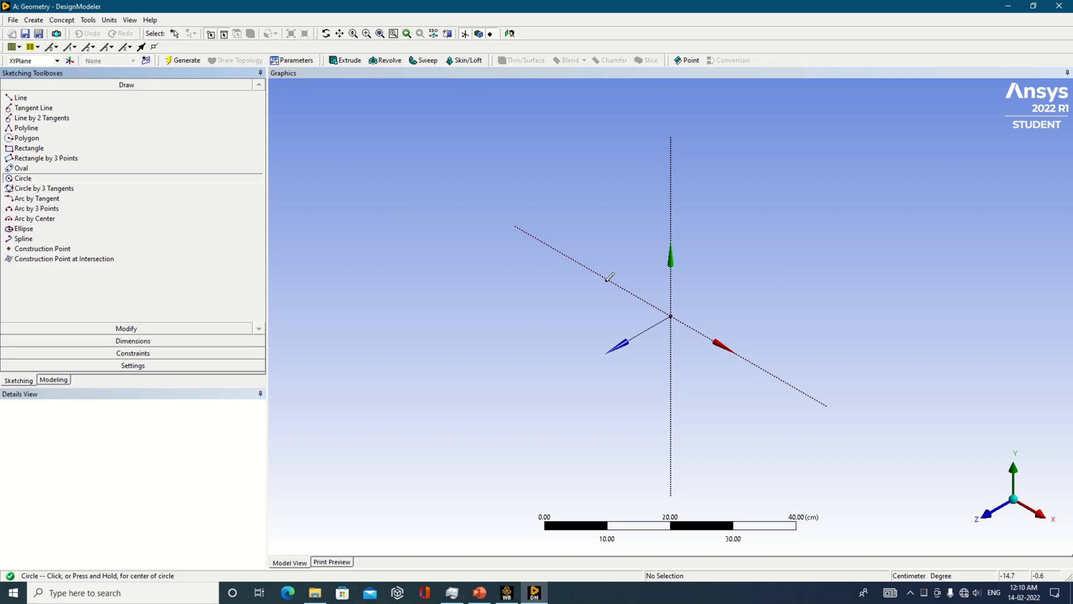
left_click(587, 268)
left_click(597, 276)
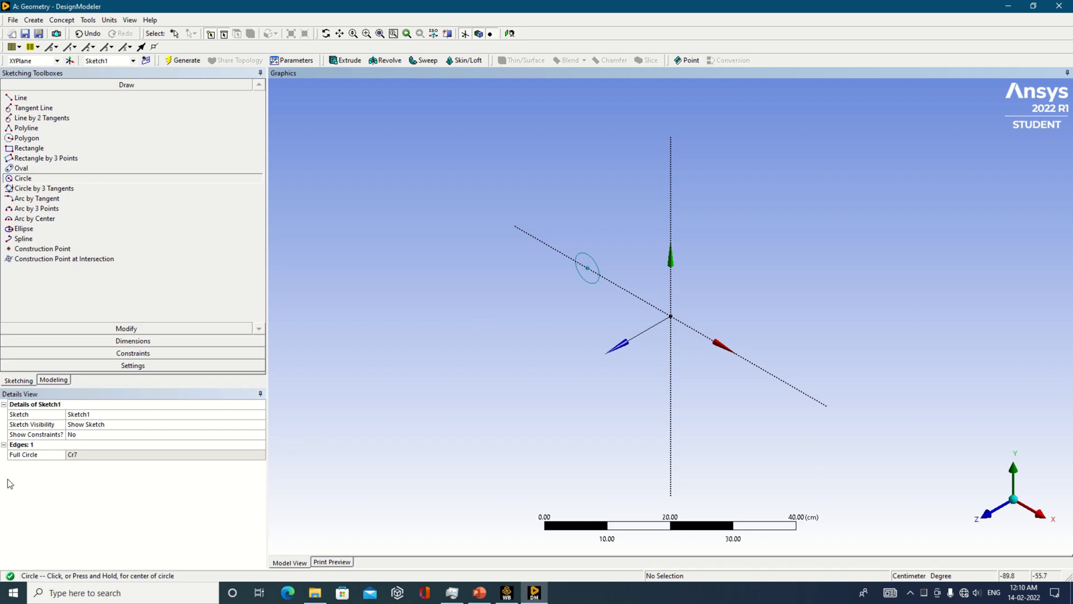
left_click(111, 341)
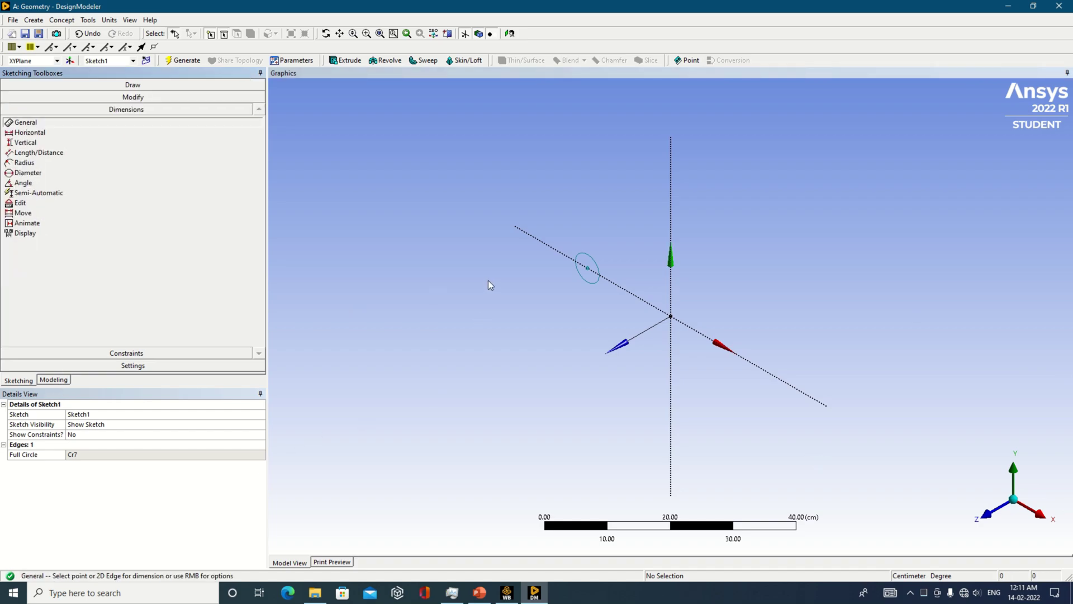
Dimension the circle's diameter D1 to 4 cm.
left_click(587, 283)
left_click(569, 294)
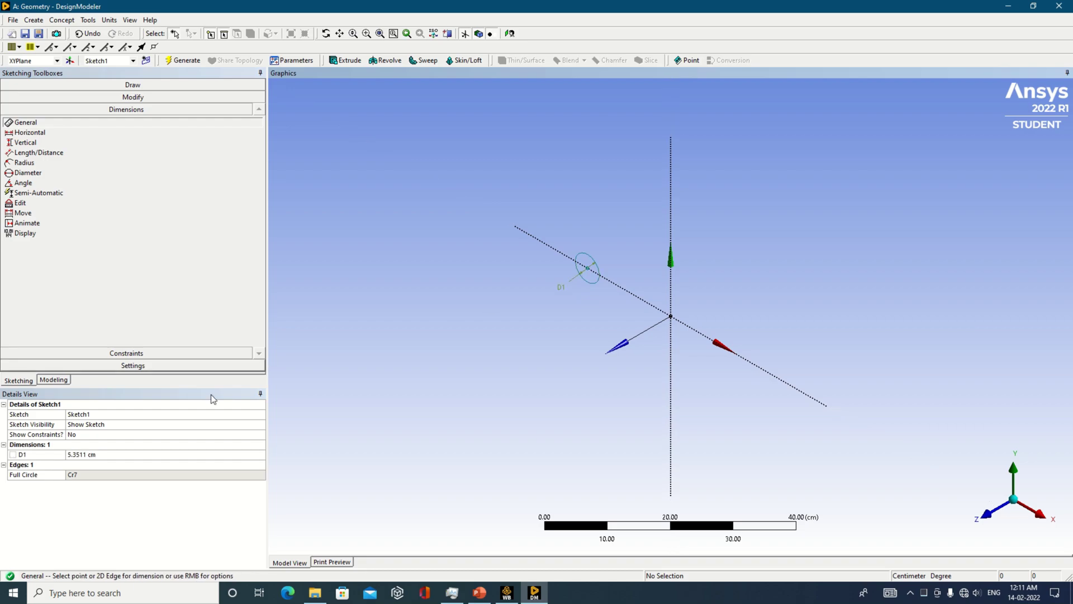
left_click(109, 455)
type("4")
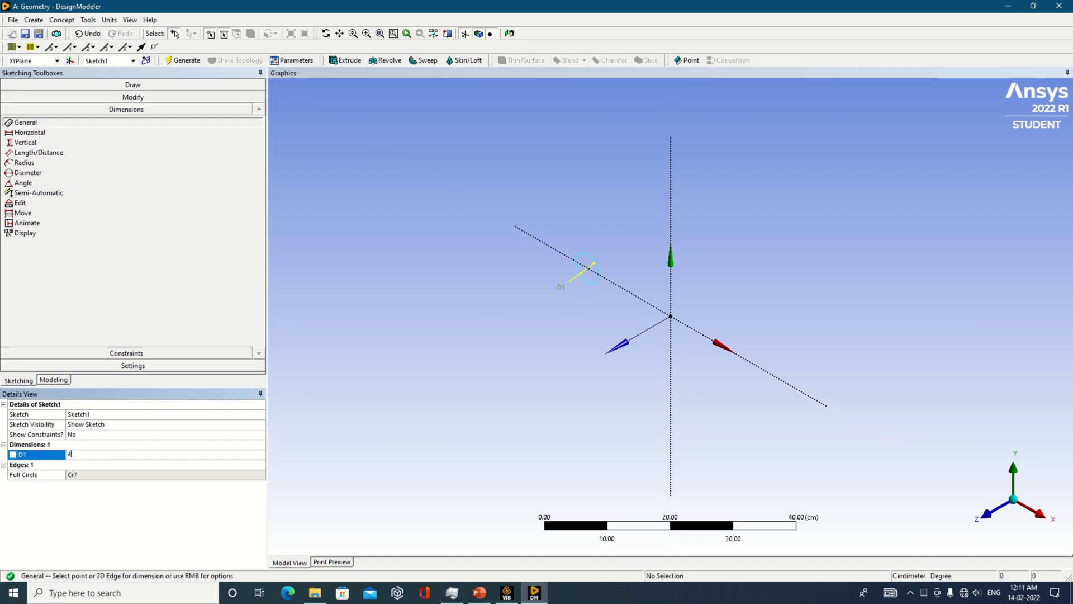
key("Return")
Dimension the circle centre's distance H2 from the Y axis to 15 cm.
left_click(424, 319)
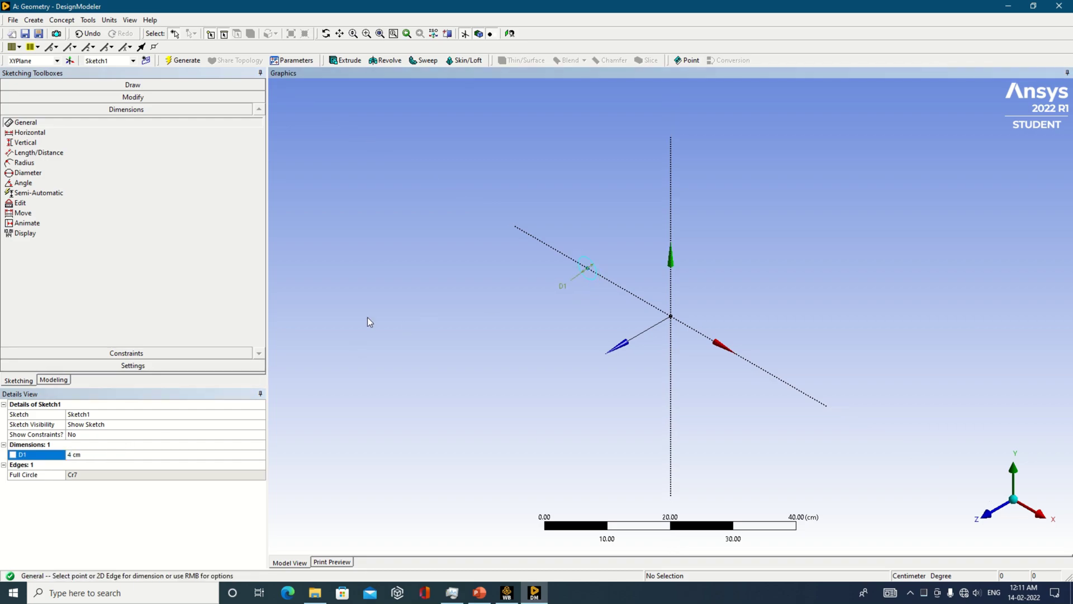
left_click(671, 363)
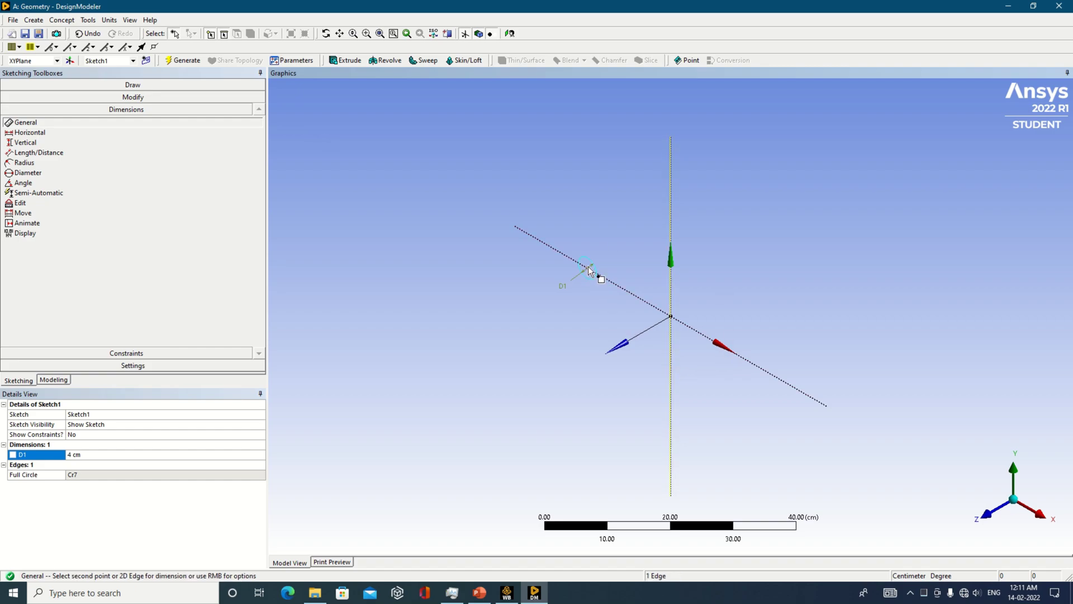
left_click(588, 269)
left_click(572, 349)
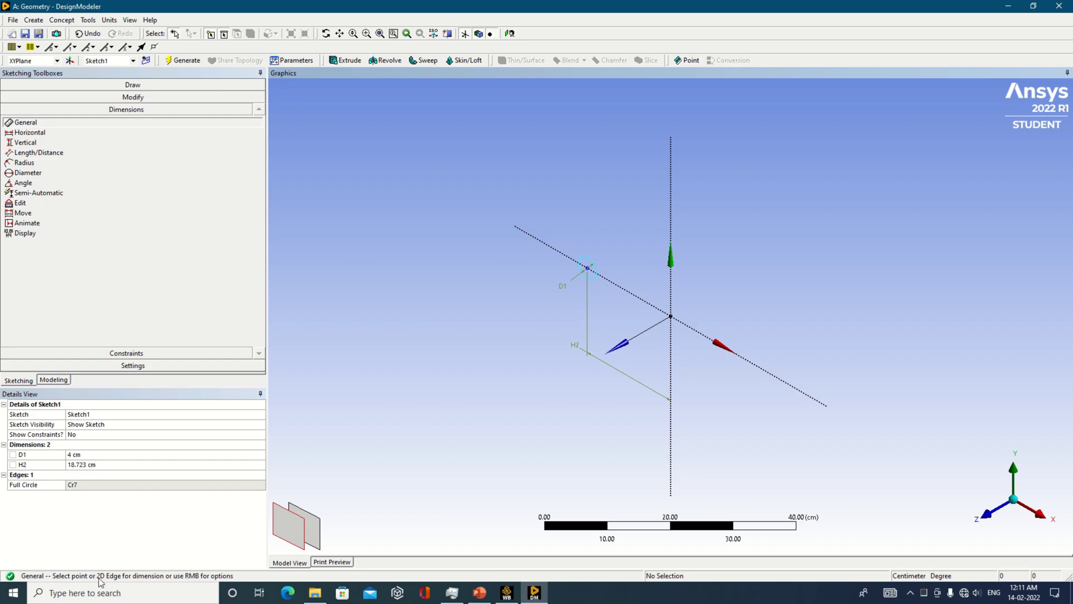
left_click(105, 463)
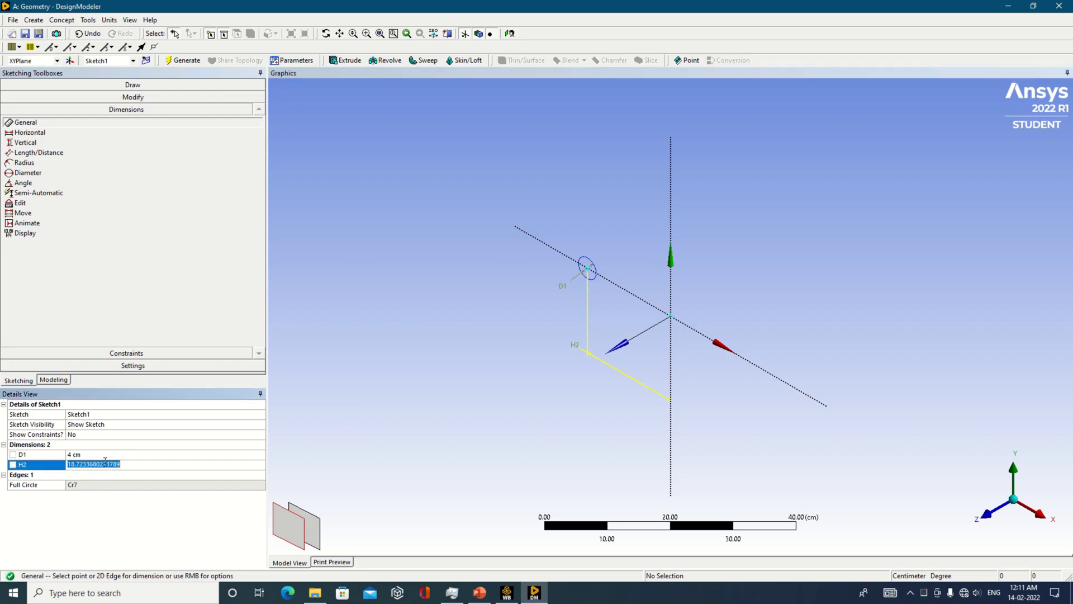
type("15")
key("Return")
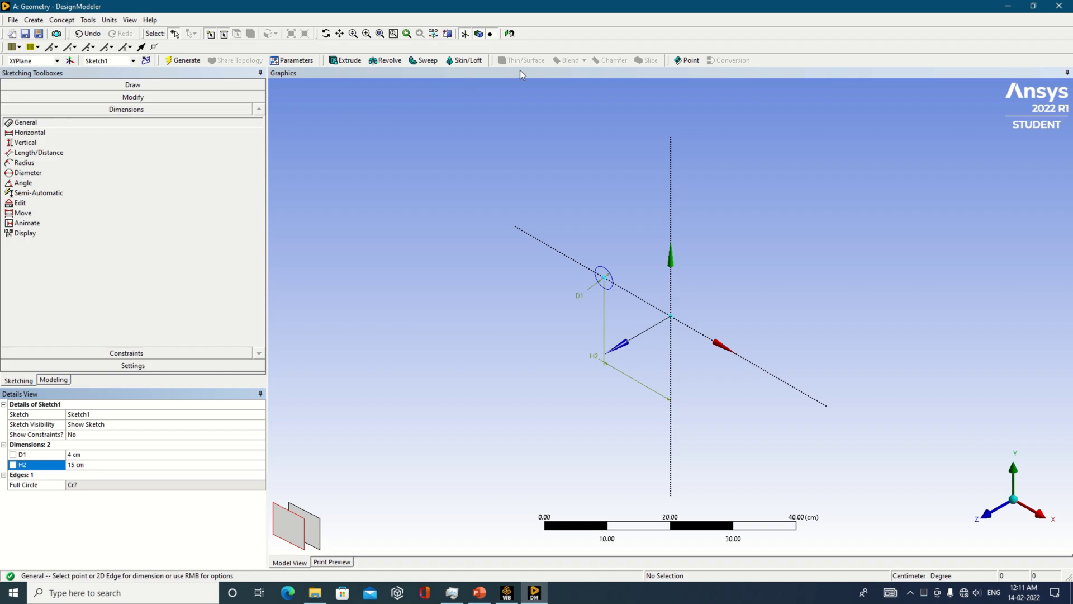
Create a revolve of Sketch1 about the Y axis.
left_click(385, 61)
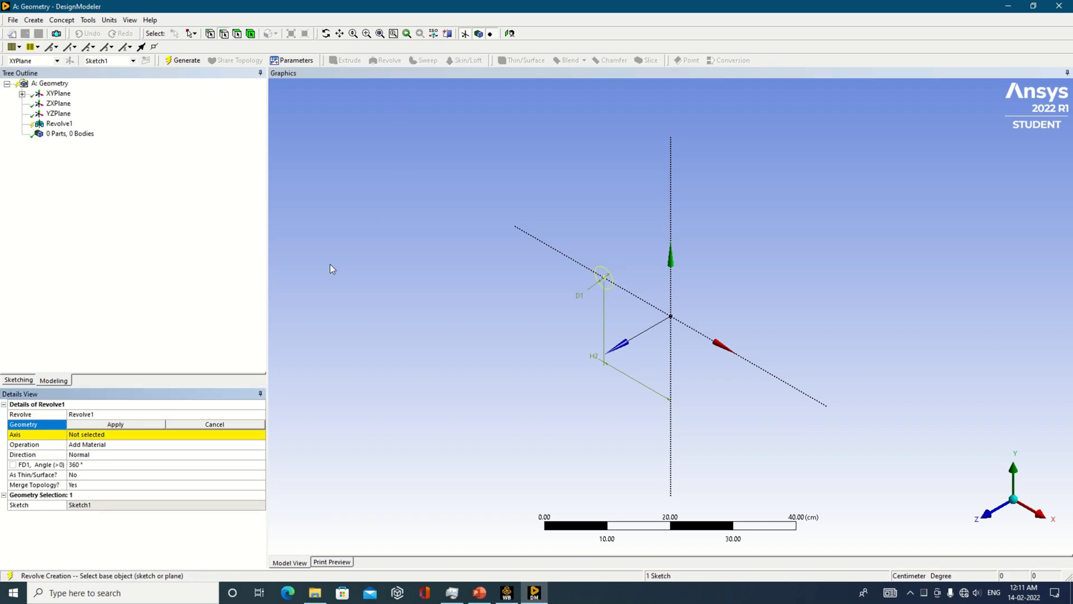
left_click(113, 427)
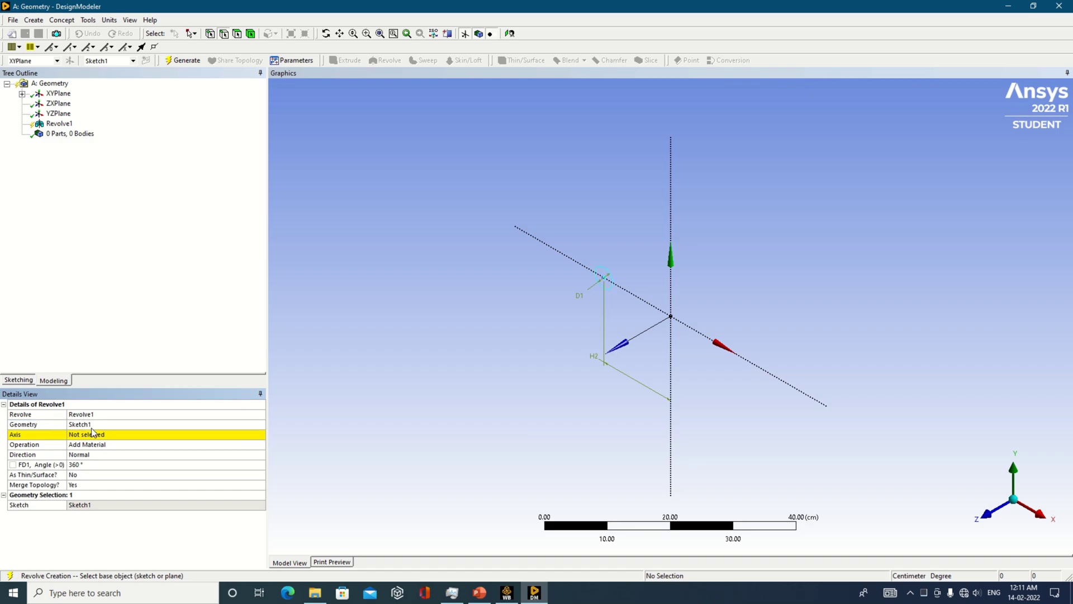
left_click(93, 435)
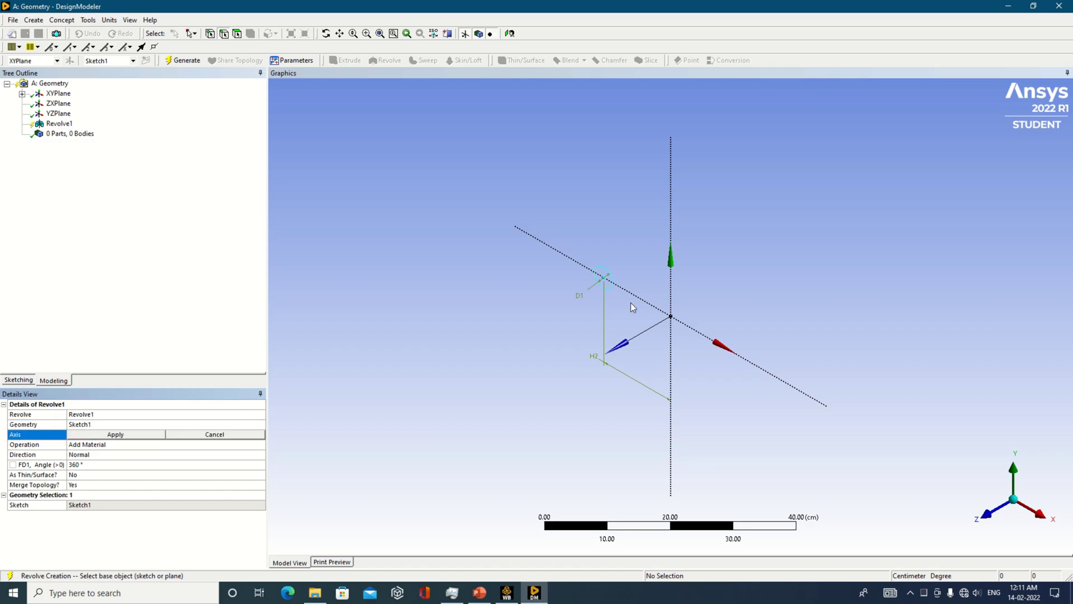
left_click(673, 224)
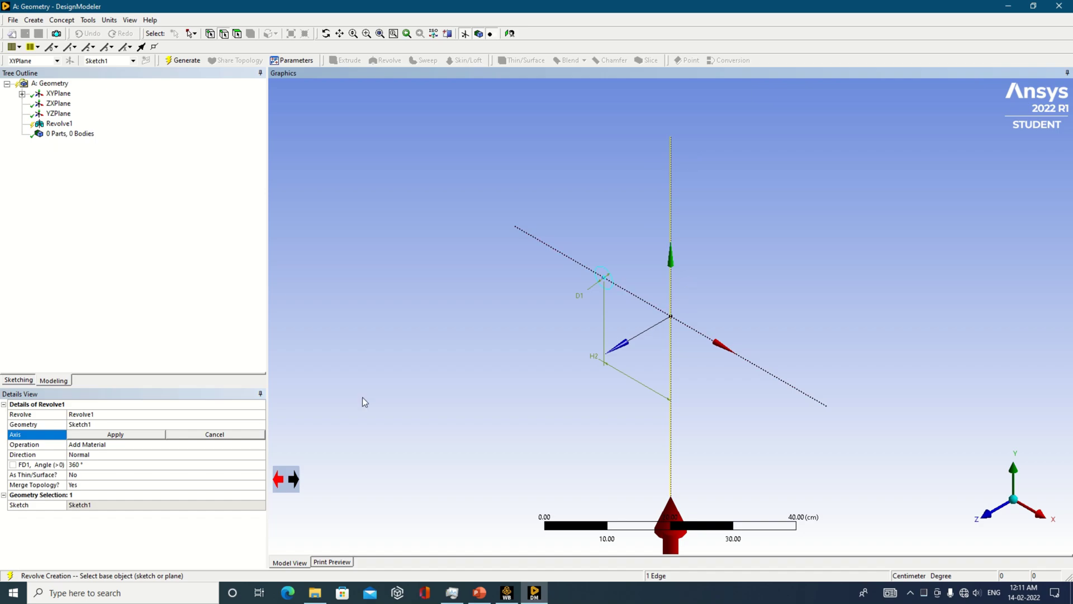
left_click(136, 435)
Set the revolve operation to Add Frozen and generate the 360° ring.
left_click(261, 445)
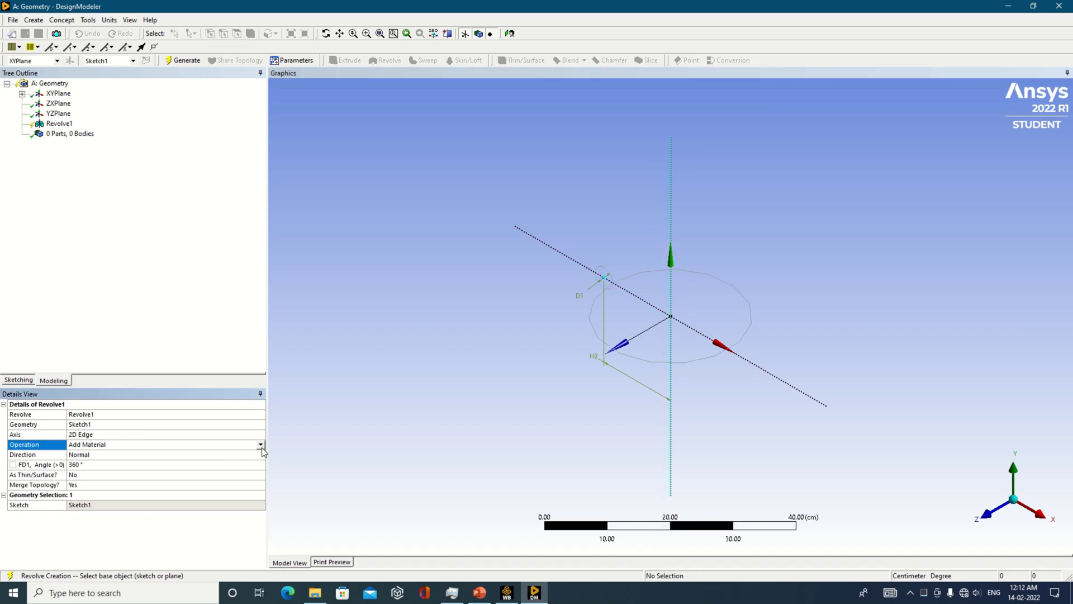
left_click(261, 446)
left_click(250, 455)
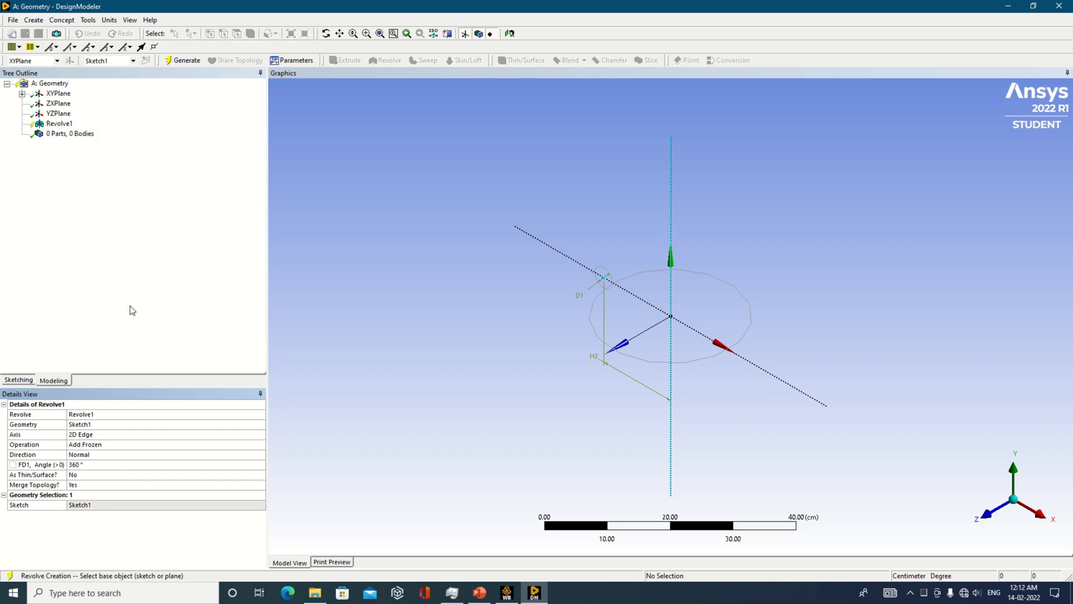
left_click(185, 63)
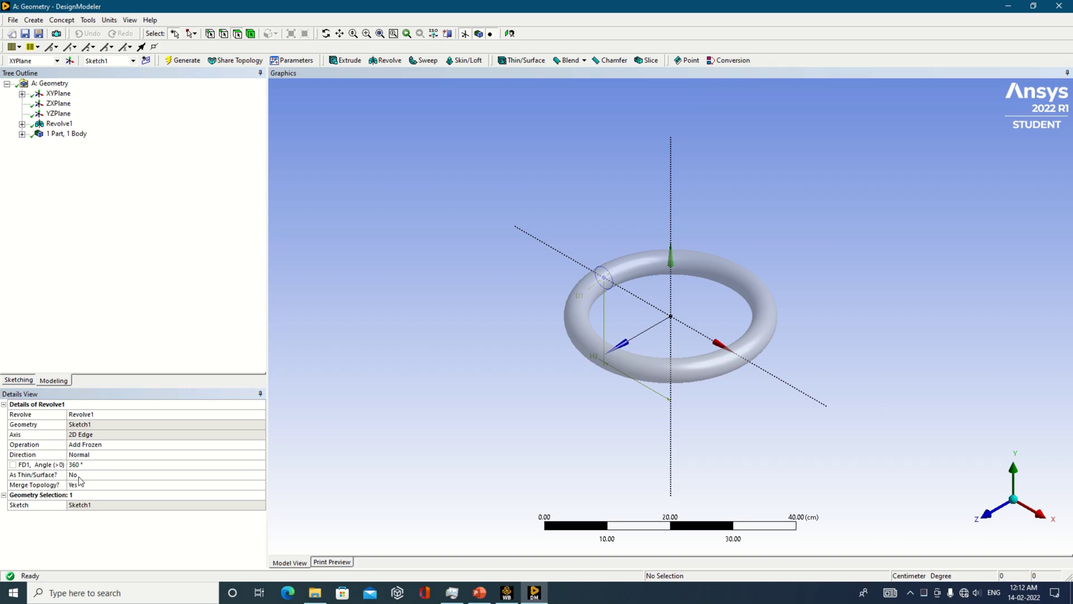
Change Revolve1's angle to 270° and regenerate.
left_click(78, 465)
type("270")
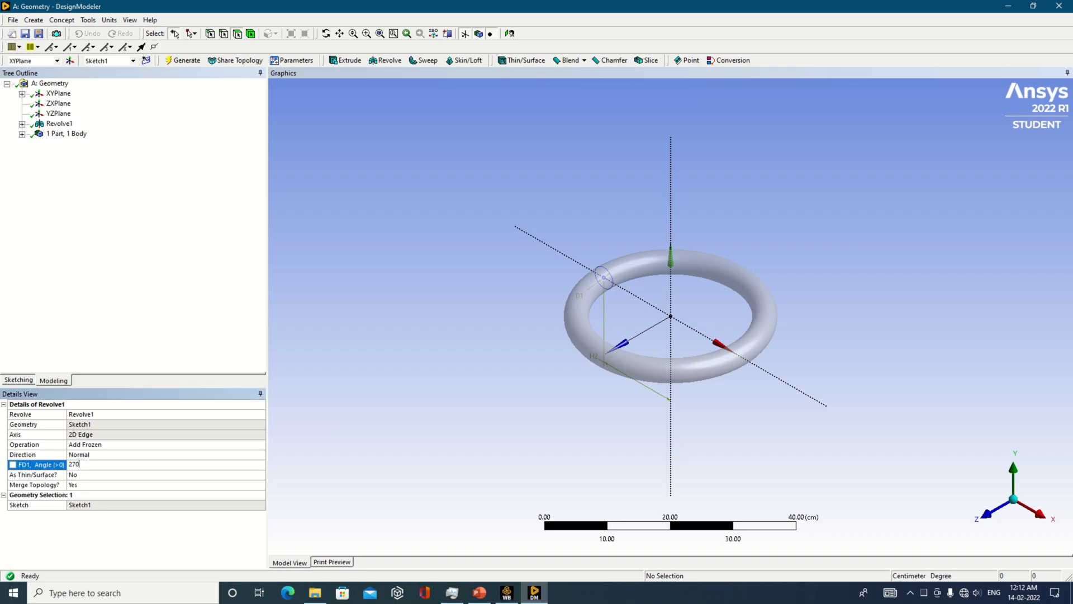
key("Return")
left_click(190, 62)
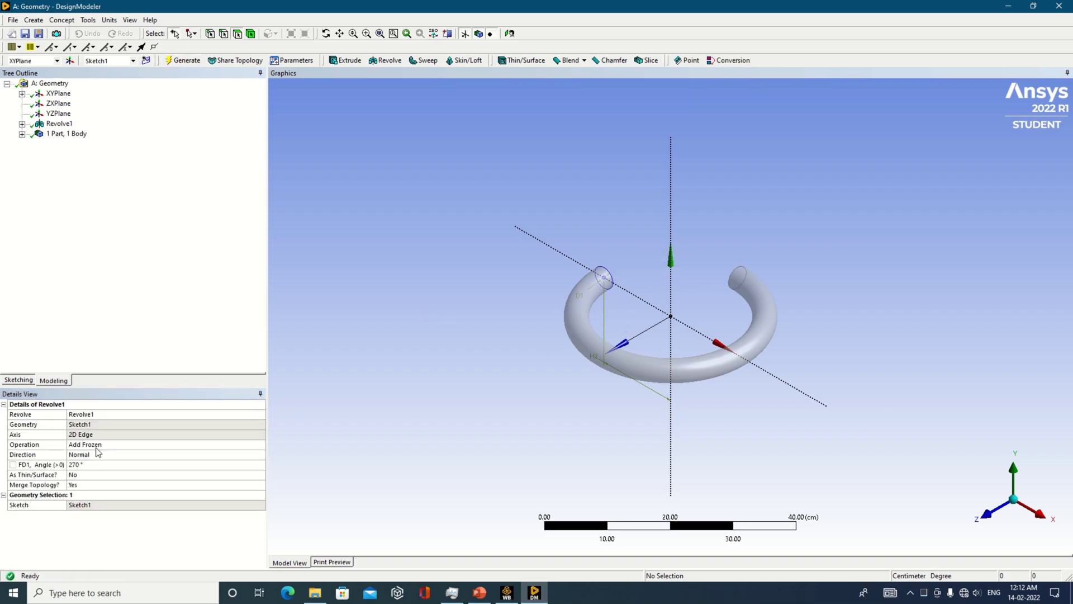
Change Revolve1's angle to 180° and regenerate the half ring.
left_click(95, 464)
type("180")
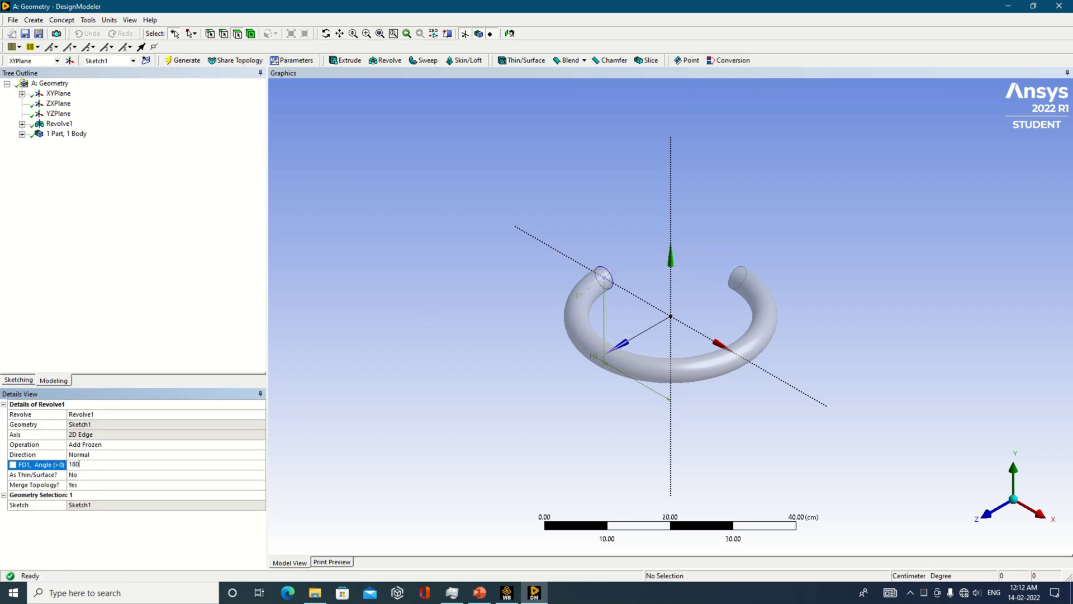
key("Return")
left_click(183, 60)
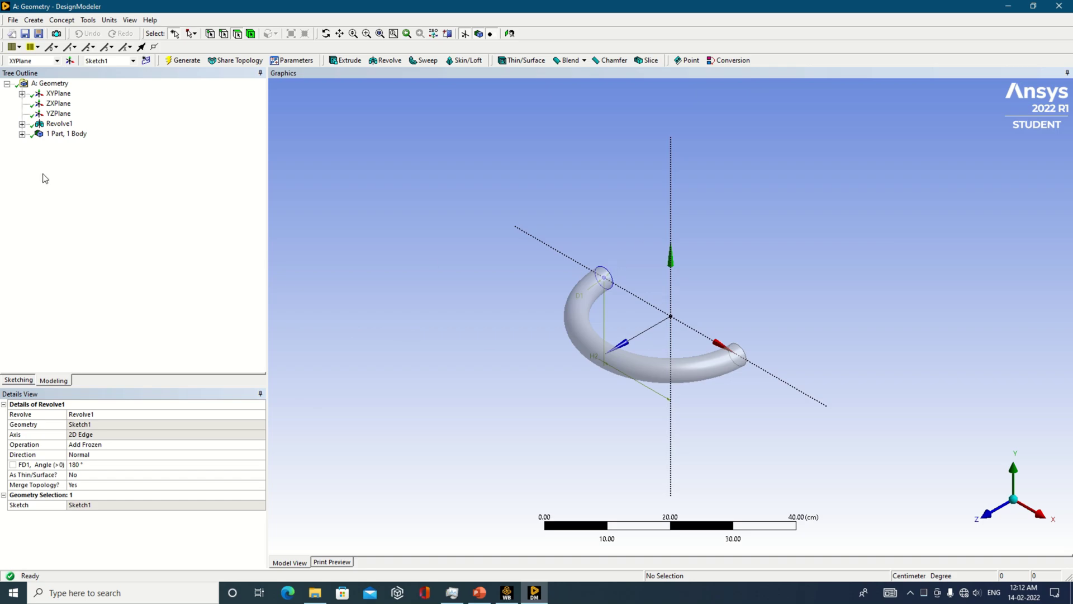
Select Sketch1 under XYPlane and return to sketching mode.
left_click(22, 93)
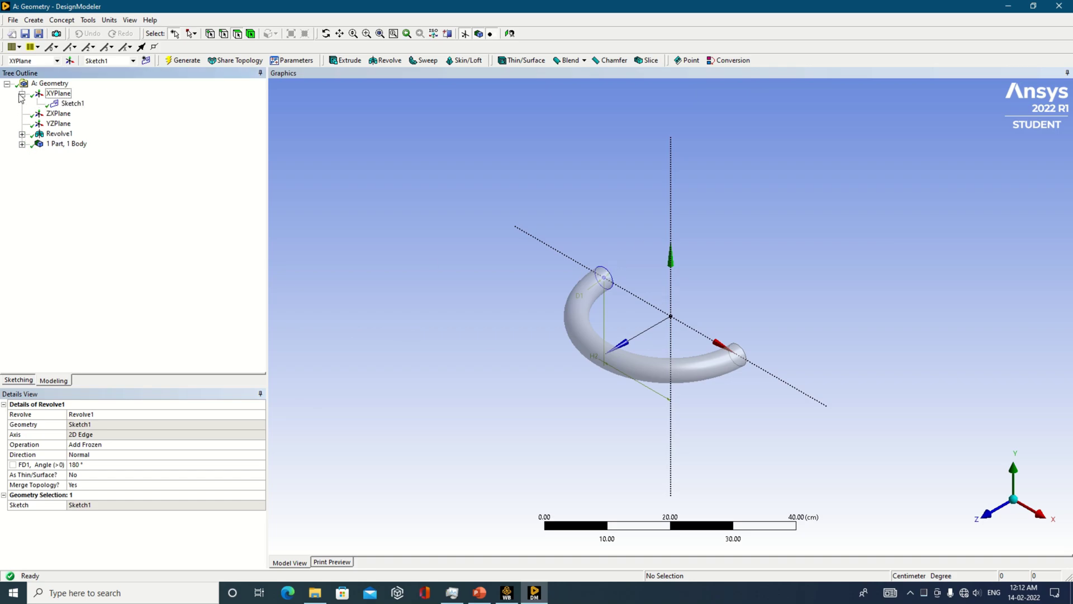
left_click(72, 104)
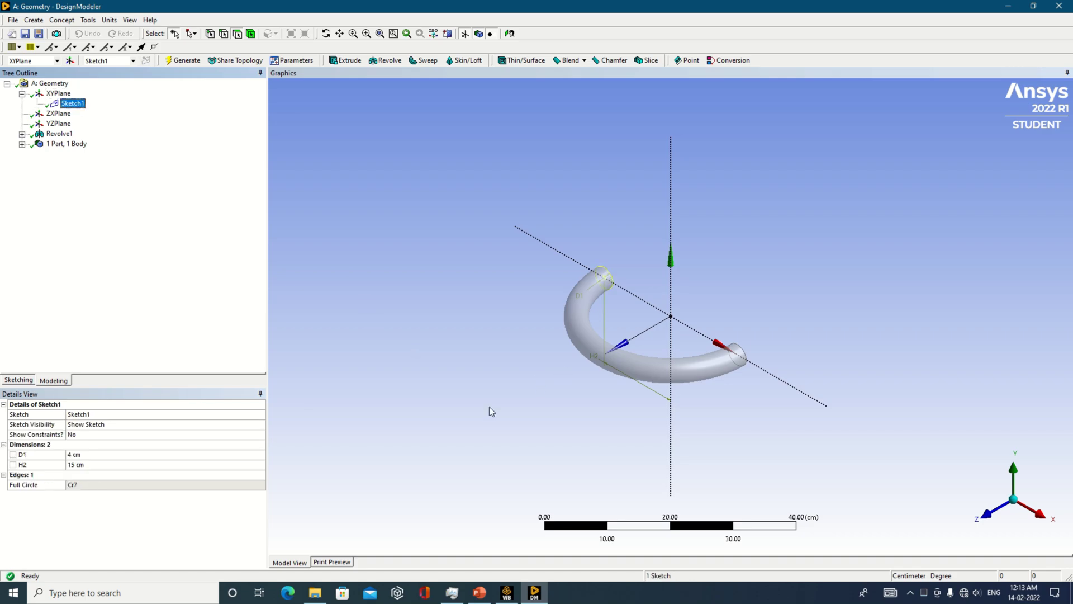
scroll(532, 400, "up", 3)
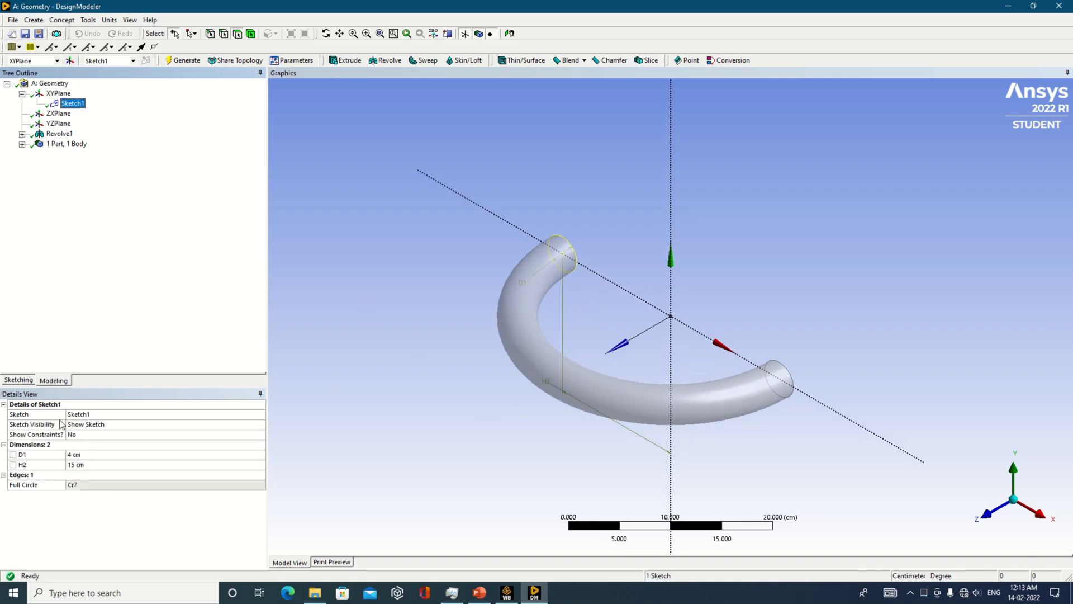
left_click(21, 380)
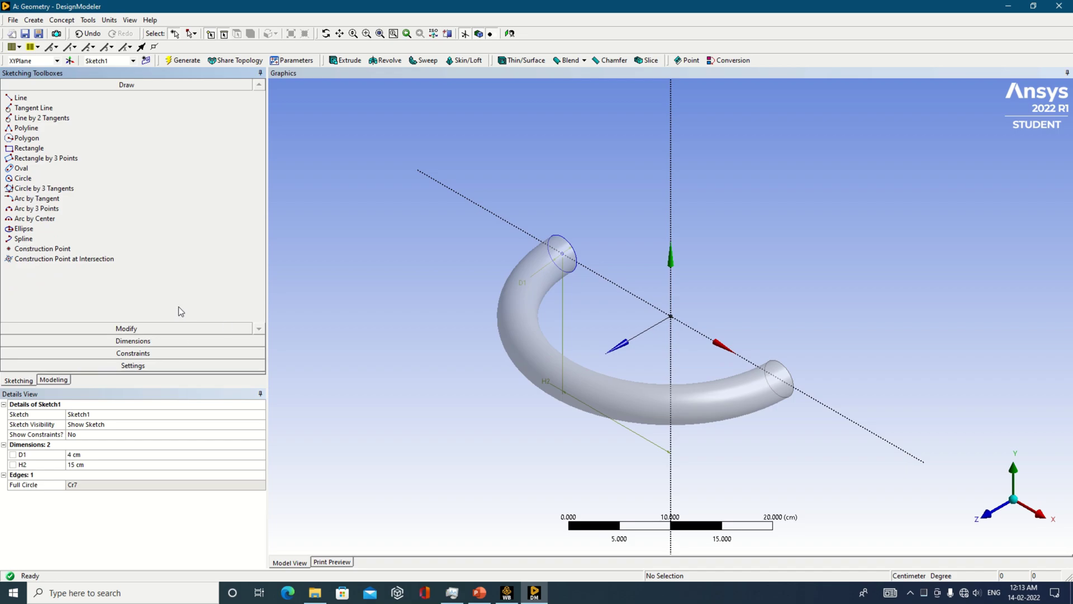
Trim the circle out of Sketch1, leaving the sketch empty.
left_click(139, 329)
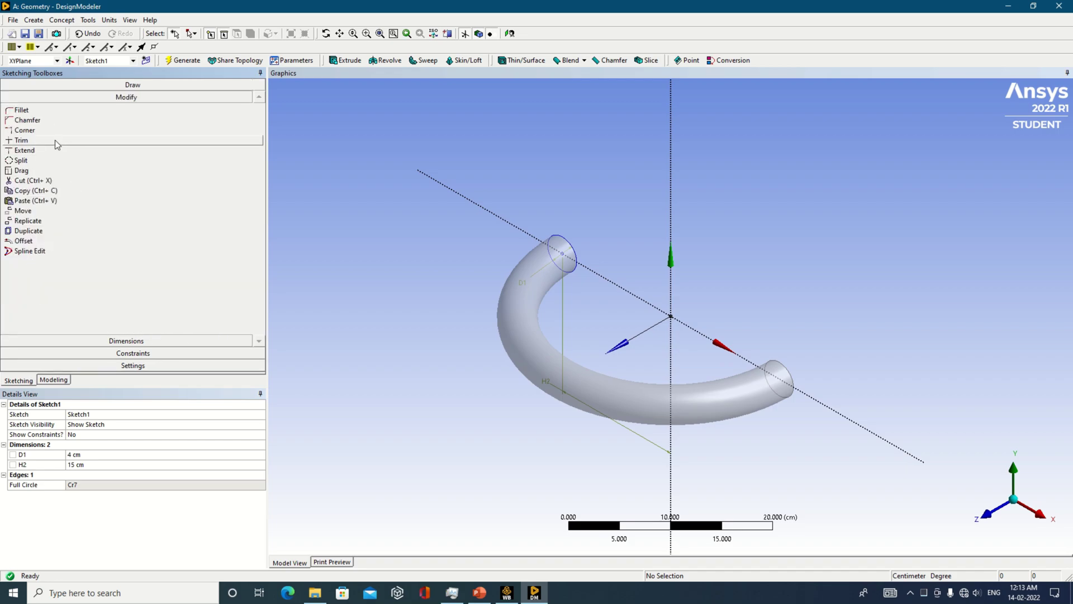
left_click(42, 137)
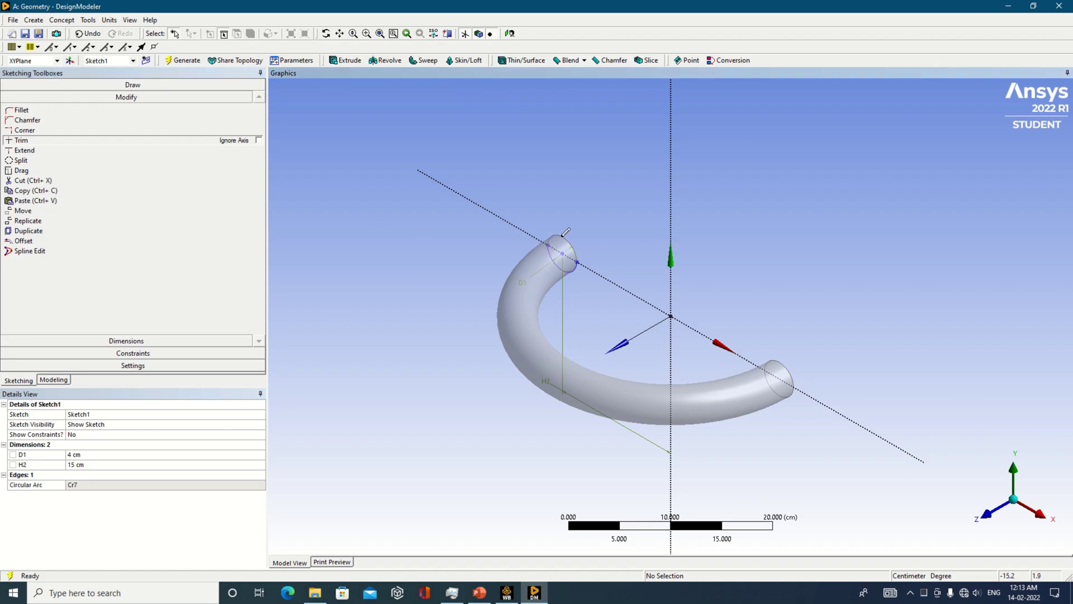
left_click(577, 269)
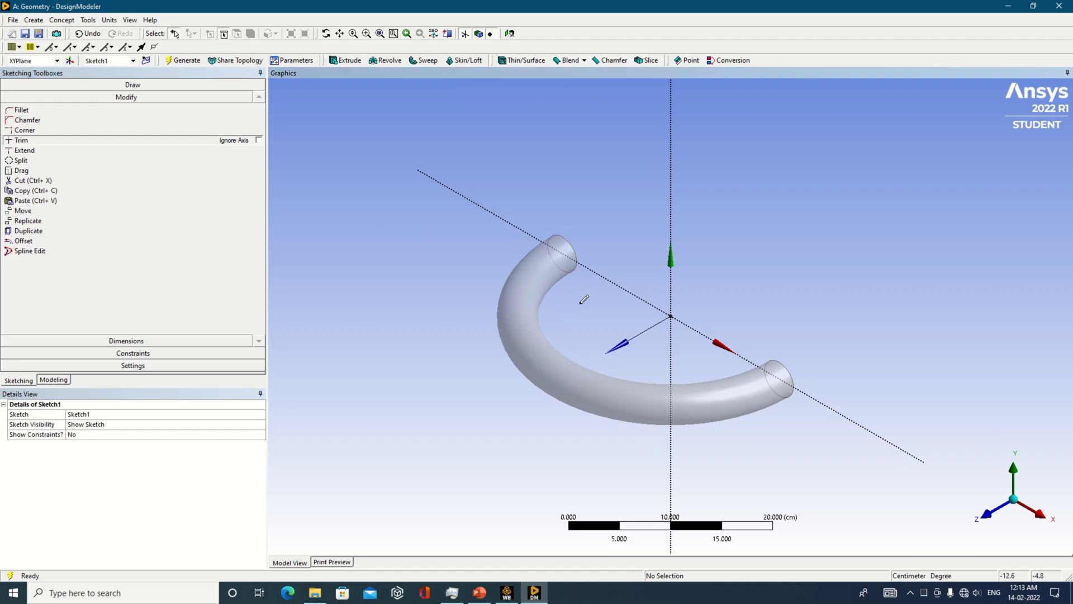
scroll(584, 296, "up", 2)
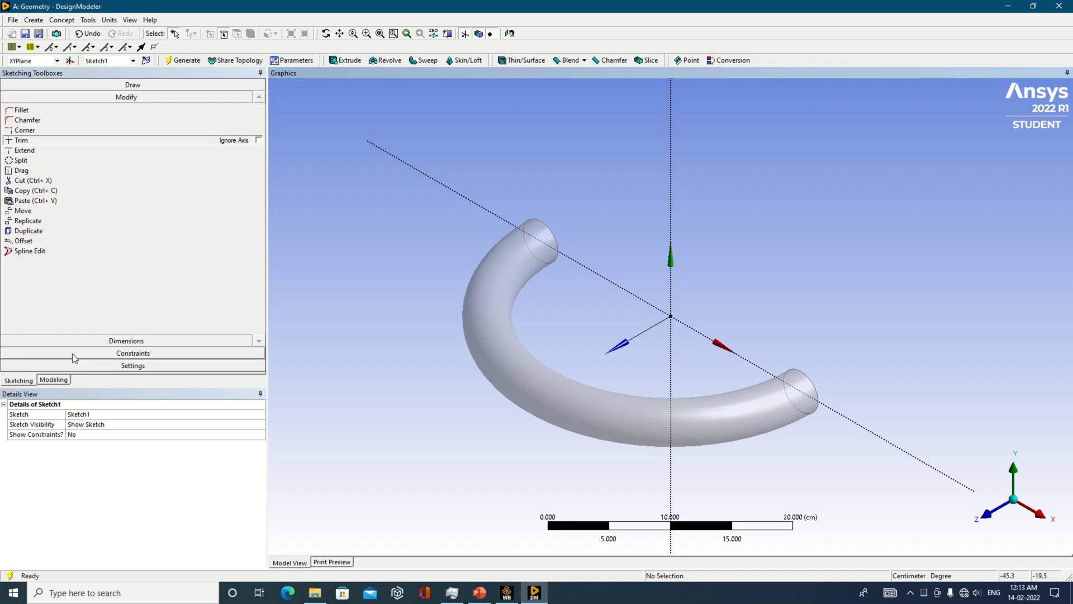
left_click(134, 84)
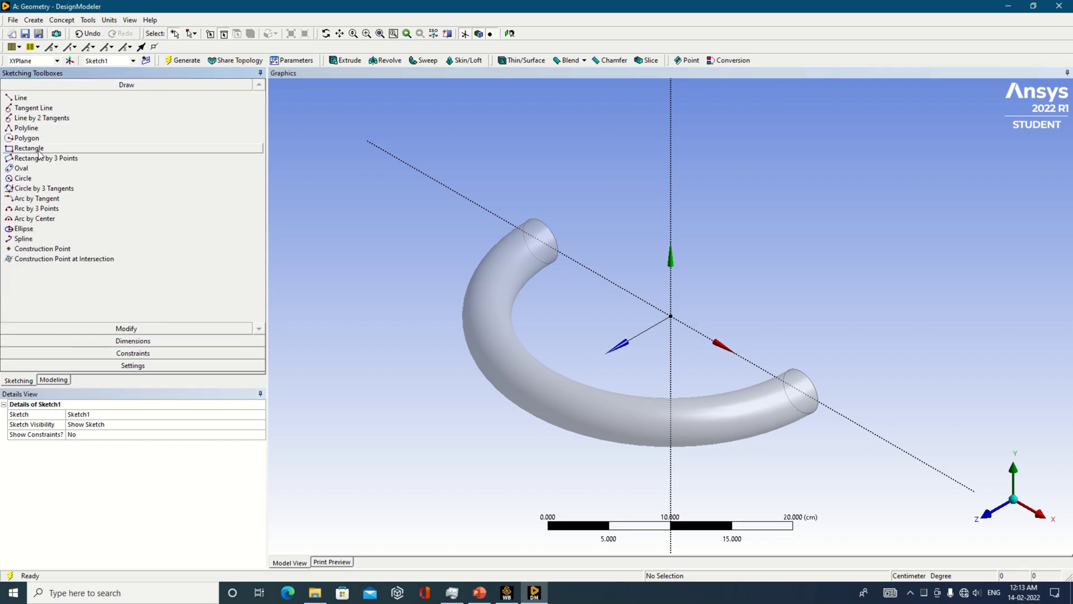
Draw a rectangle above the ring end and view the sketch along Z.
left_click(31, 148)
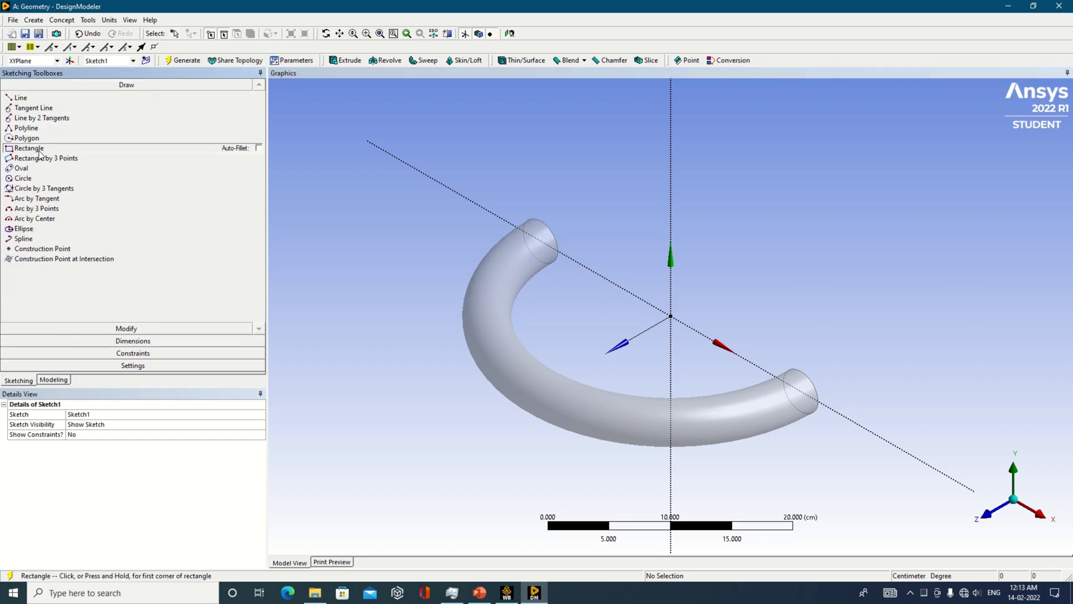
left_click(514, 211)
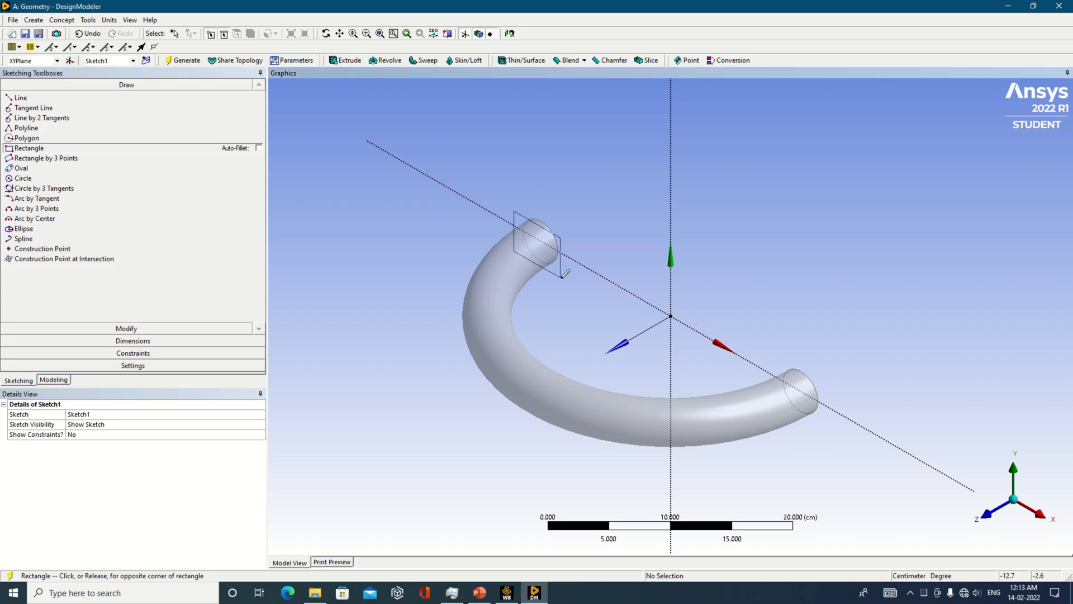
left_click(566, 277)
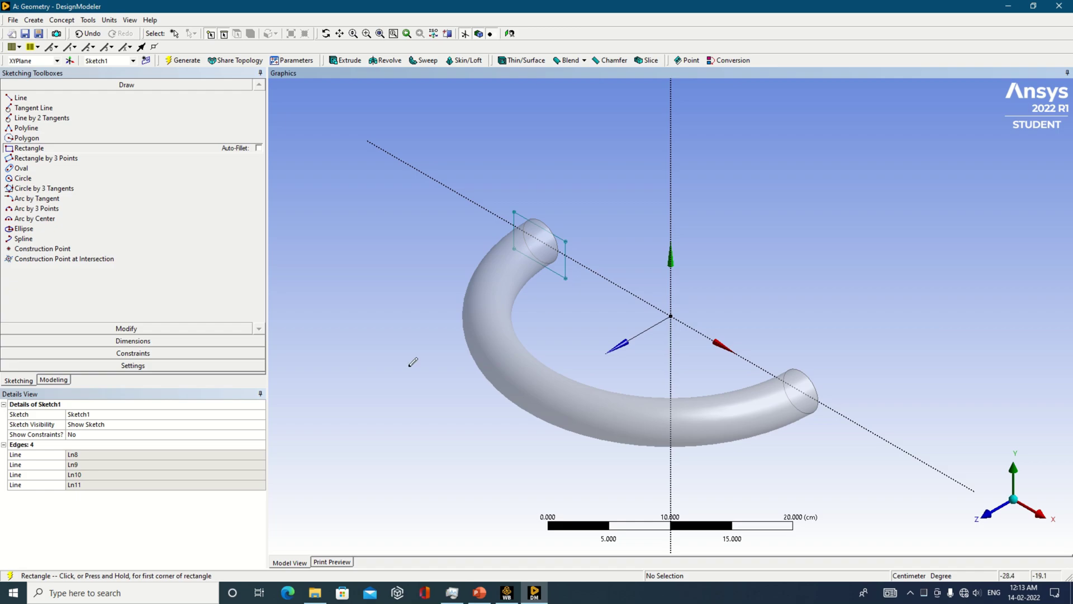
left_click(987, 513)
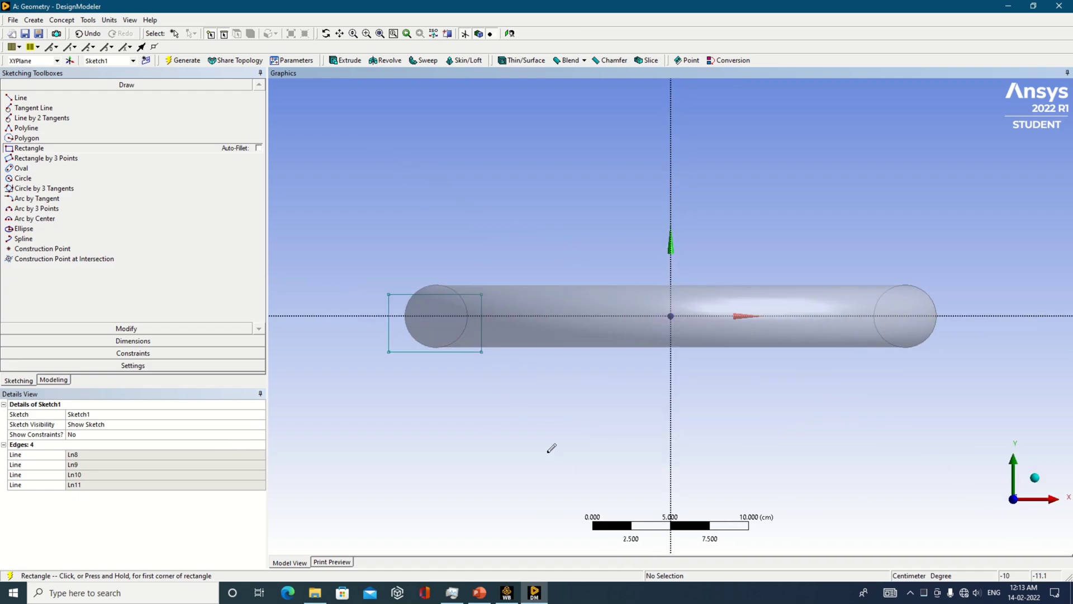
Set the rectangle's bottom-edge width H3 to 4 cm, then start the L4 Y-axis offset.
left_click(146, 341)
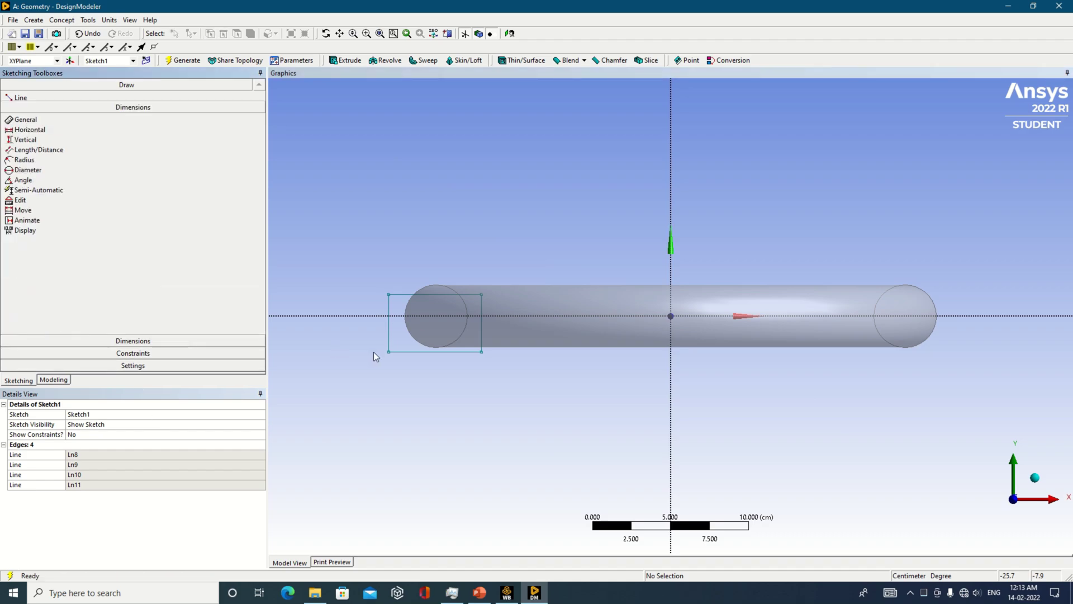
left_click(419, 352)
left_click(420, 374)
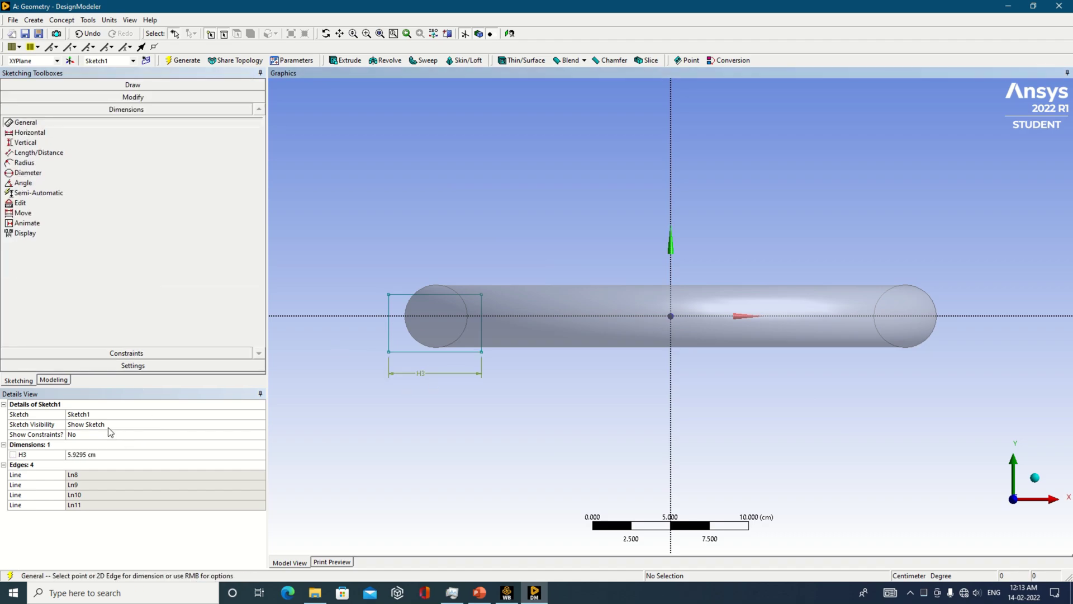
left_click(119, 455)
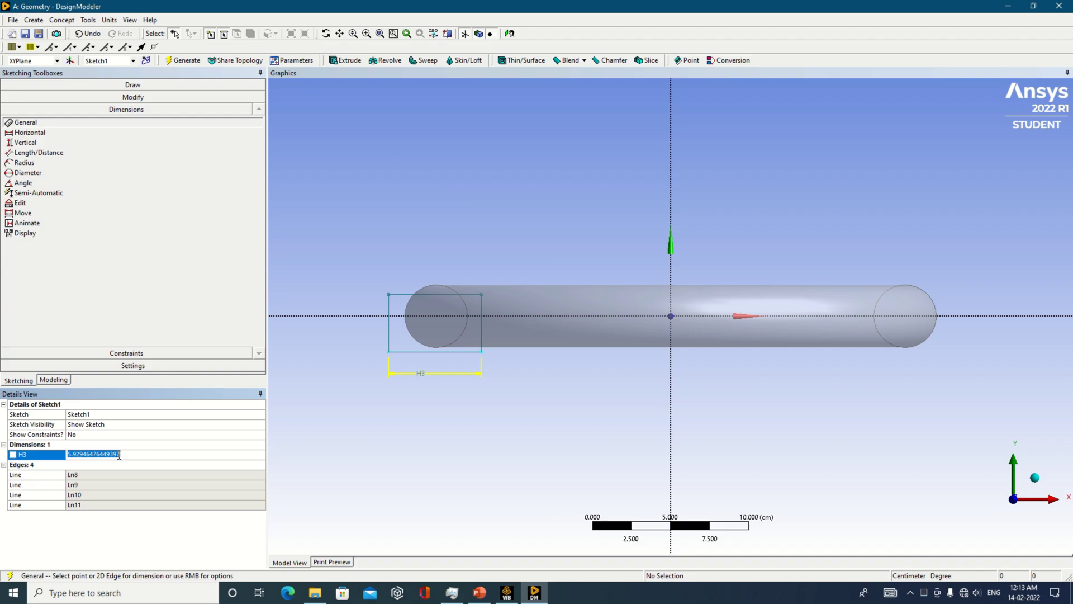
type("10")
key("Return")
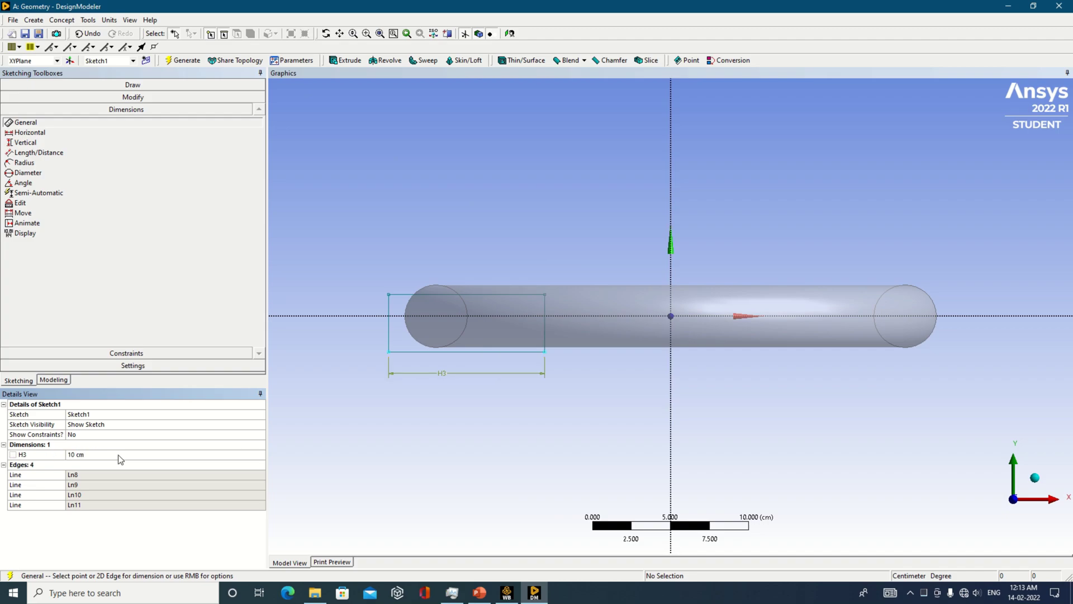
left_click(100, 454)
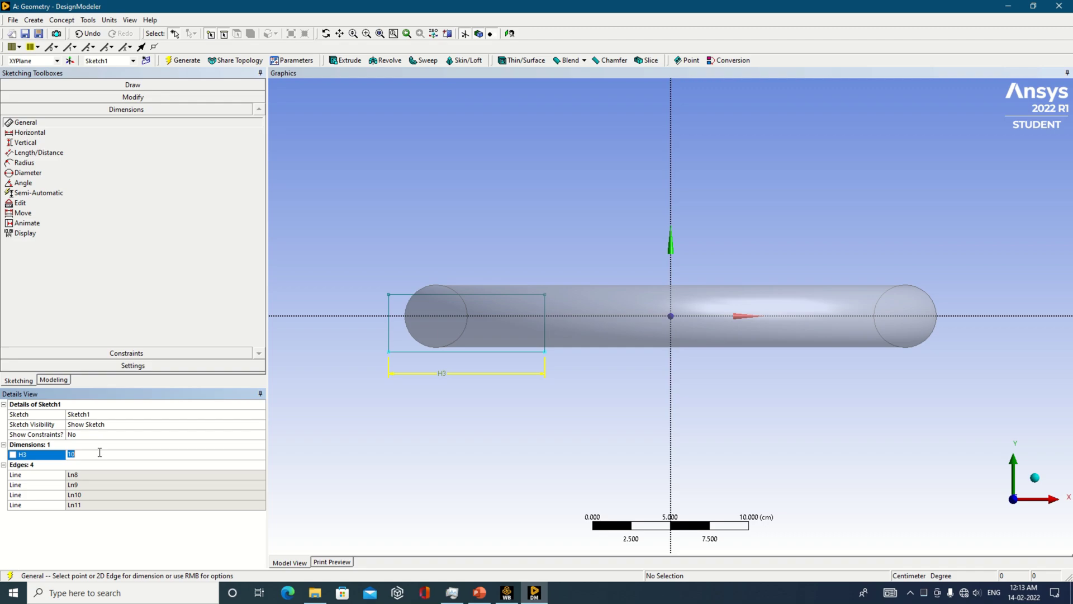
type("4")
key("Return")
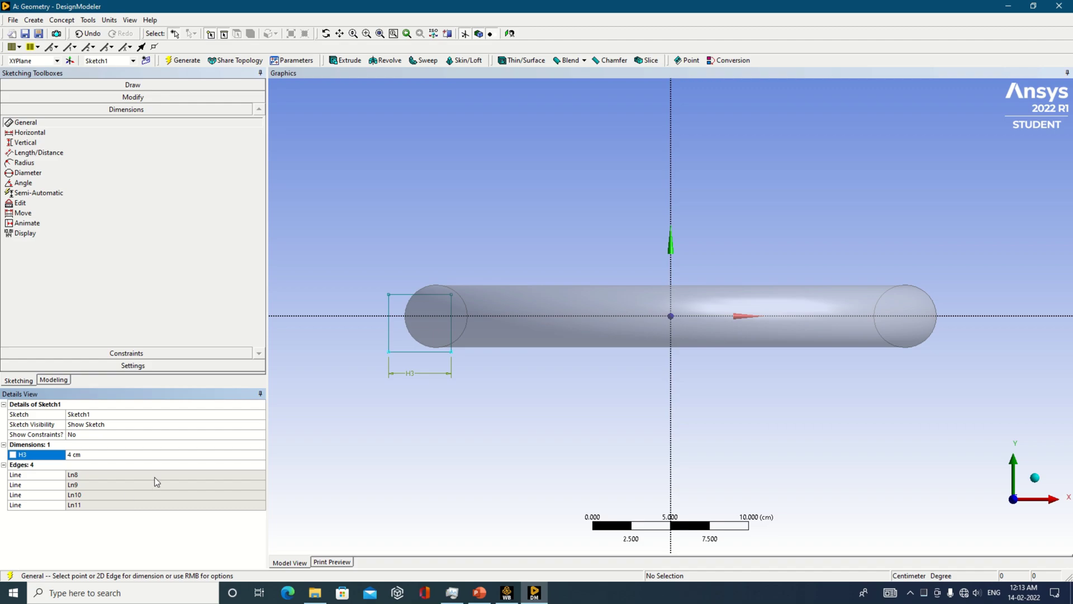
left_click(672, 409)
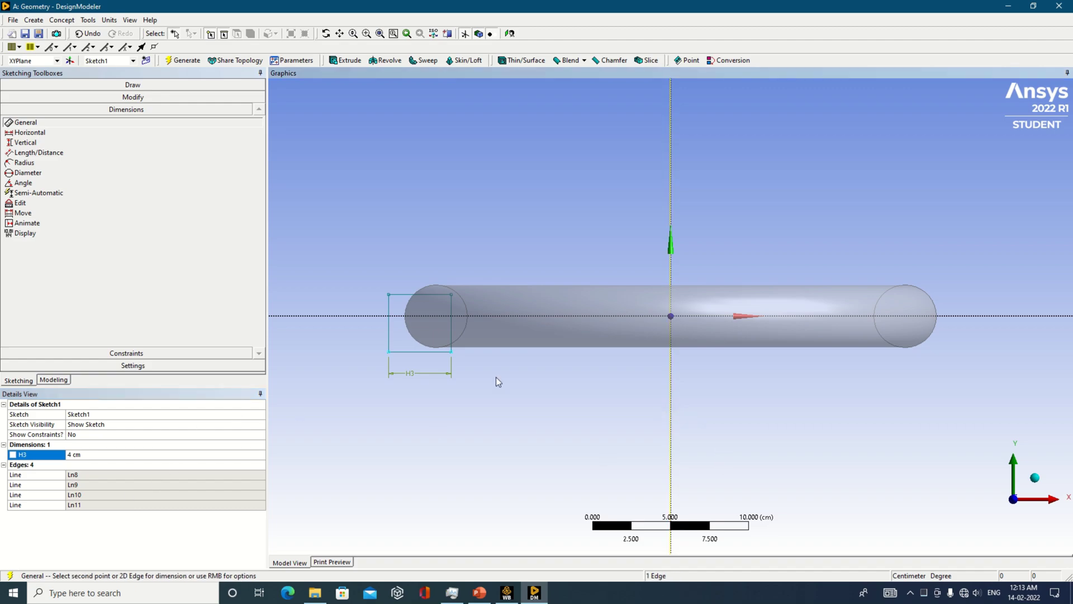
left_click(451, 344)
Set the L4 distance from the vertical axis to 13 cm.
left_click(453, 444)
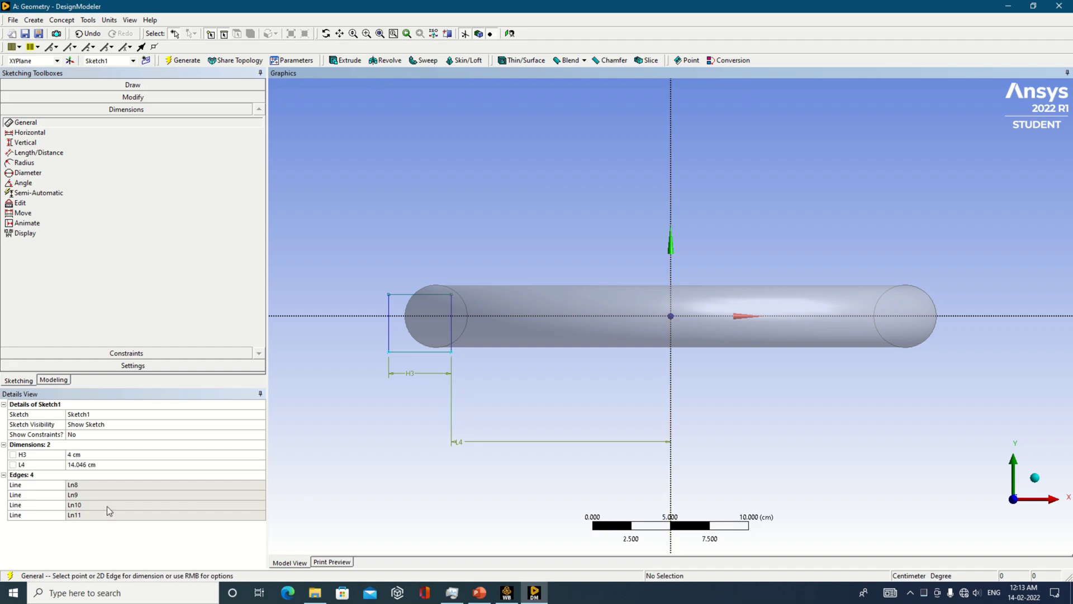
left_click(128, 465)
type("15")
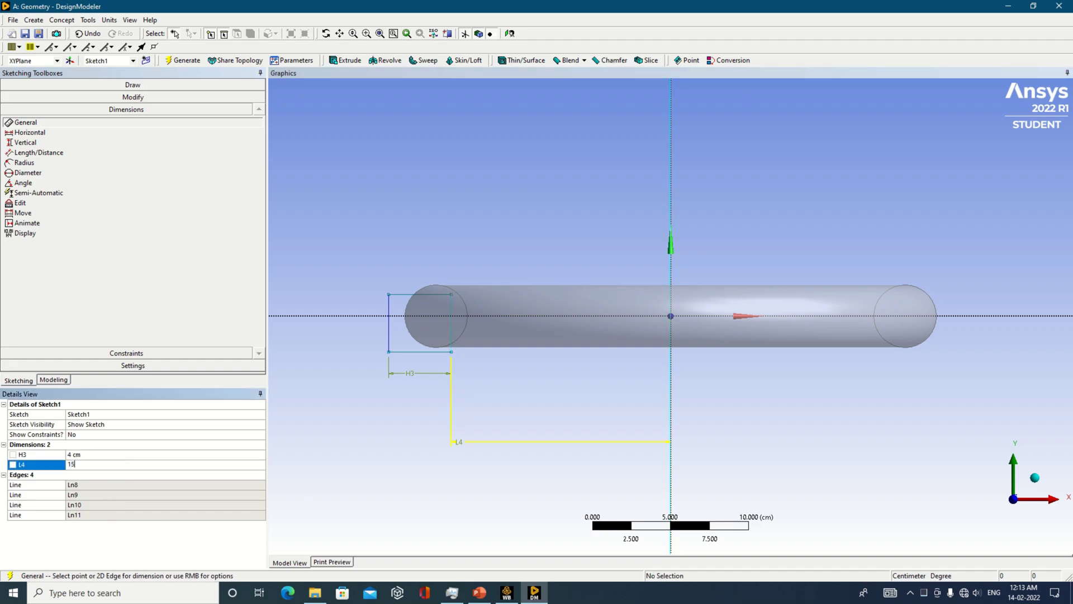
key("Return")
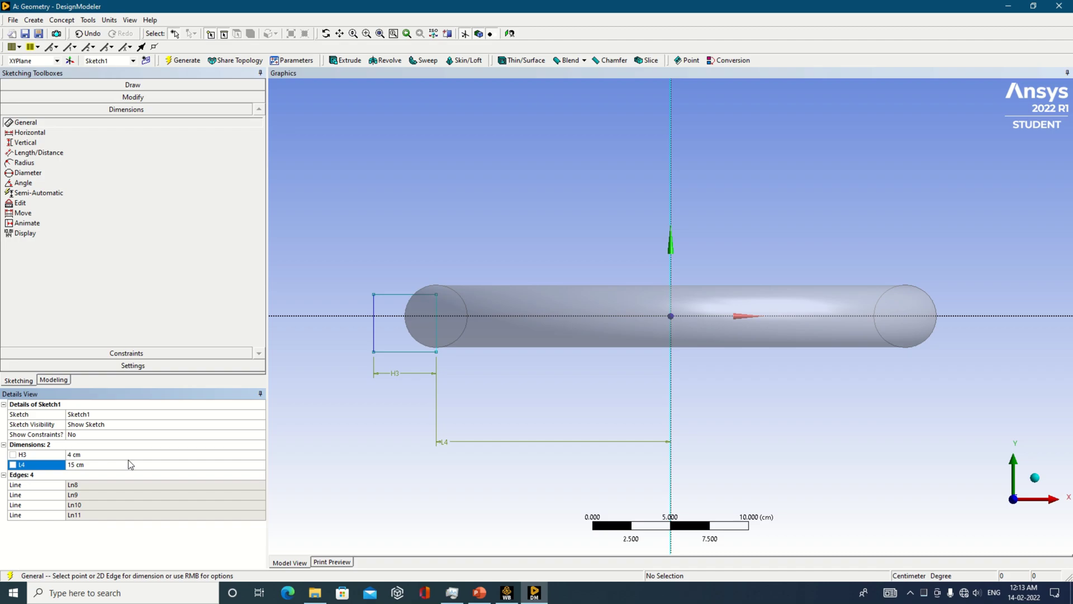
left_click(91, 466)
type("13")
key("Return")
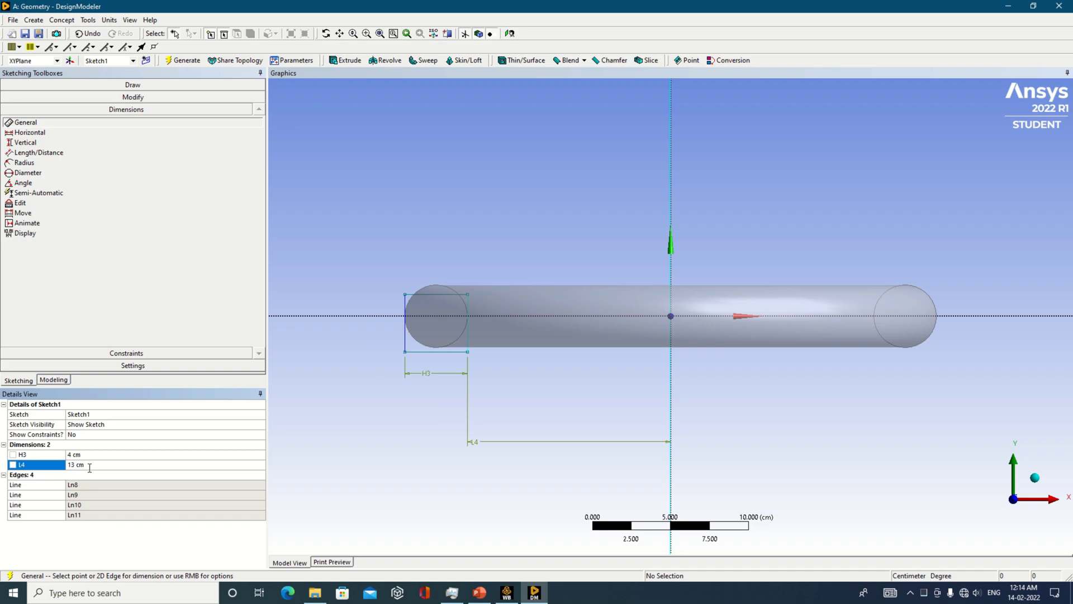
Dimension the left edge height V5 to 4 cm, making a square.
left_click(404, 335)
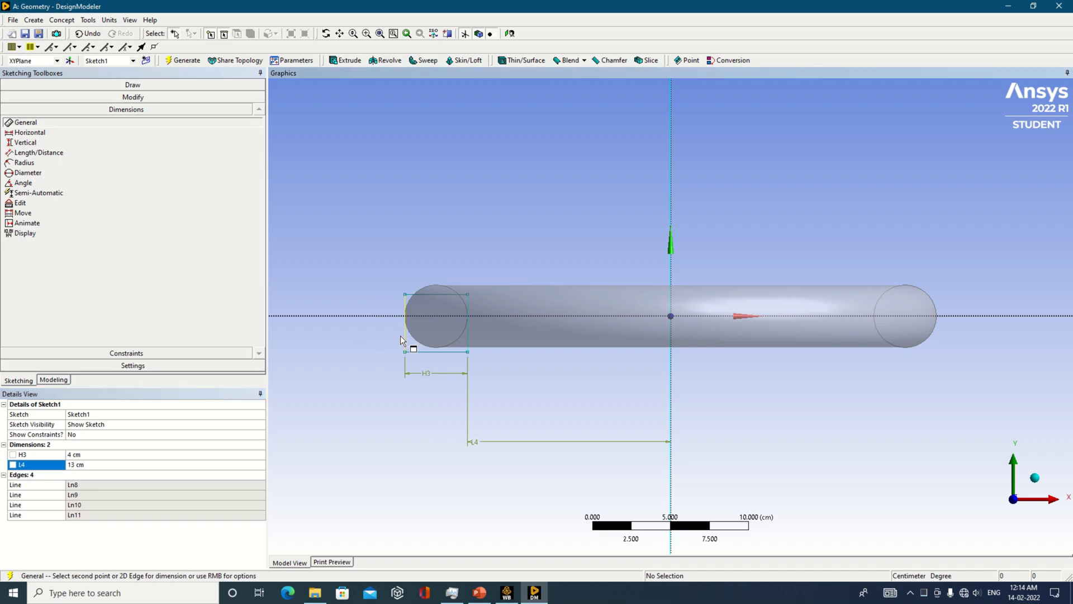
left_click(380, 335)
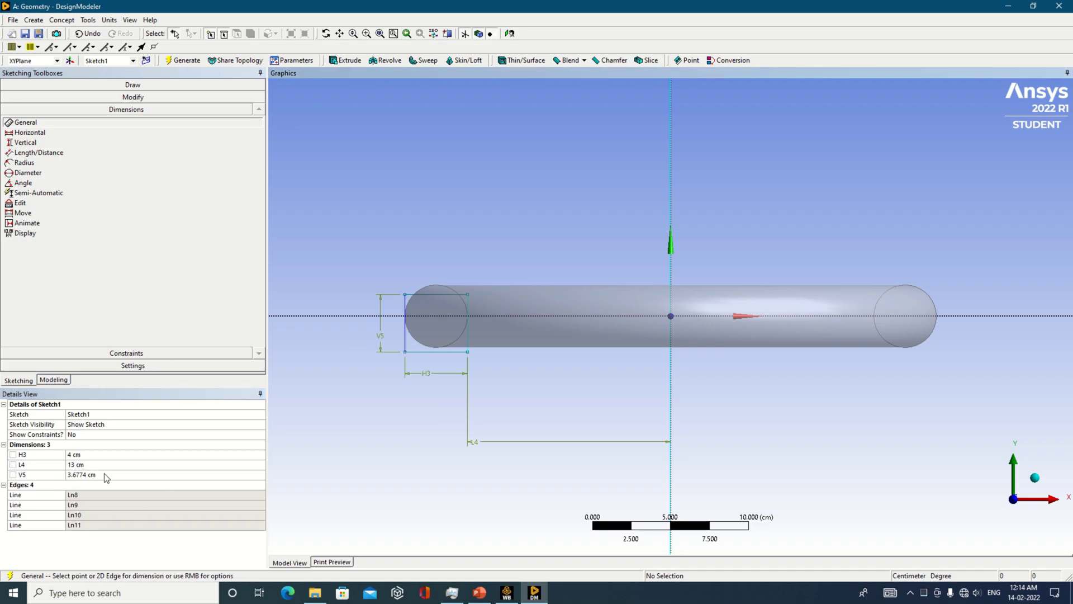
left_click(105, 474)
type("4")
key("Return")
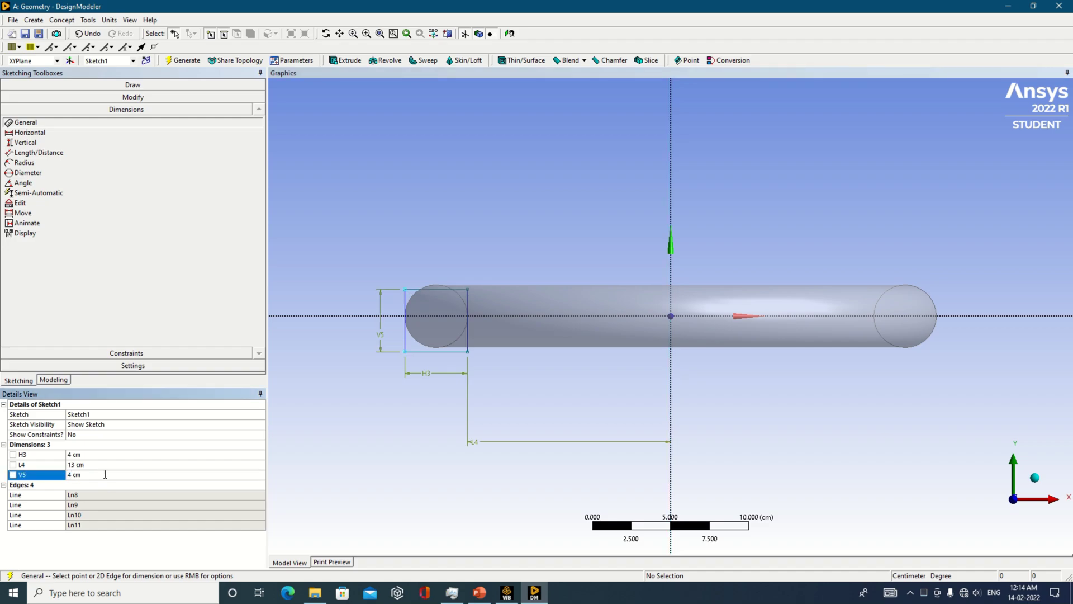
Dimension L6 from the horizontal axis to the top edge as 2 cm.
left_click(488, 317)
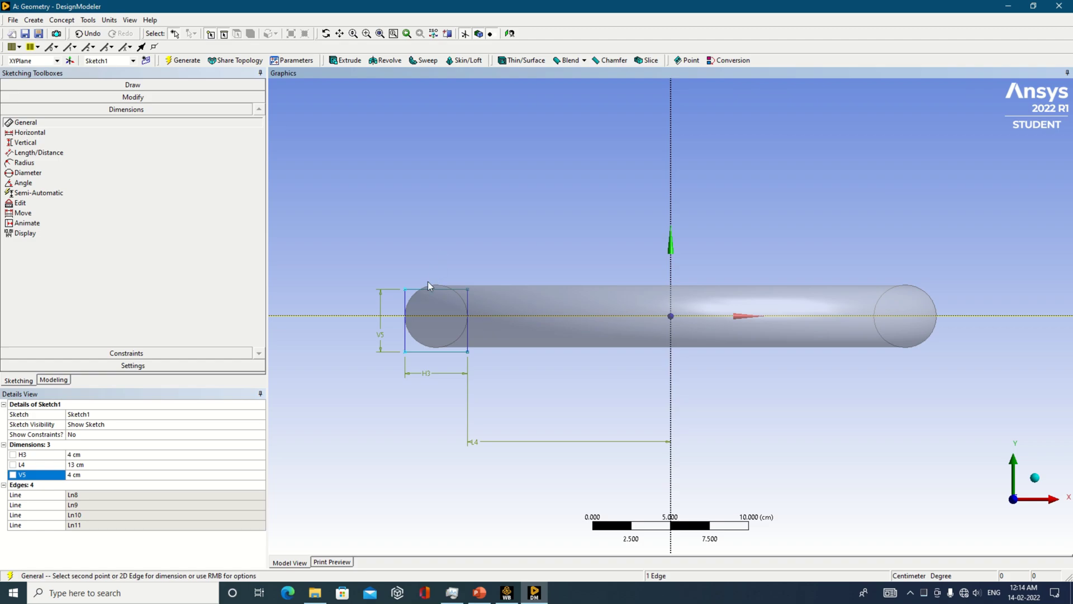
left_click(423, 286)
left_click(455, 277)
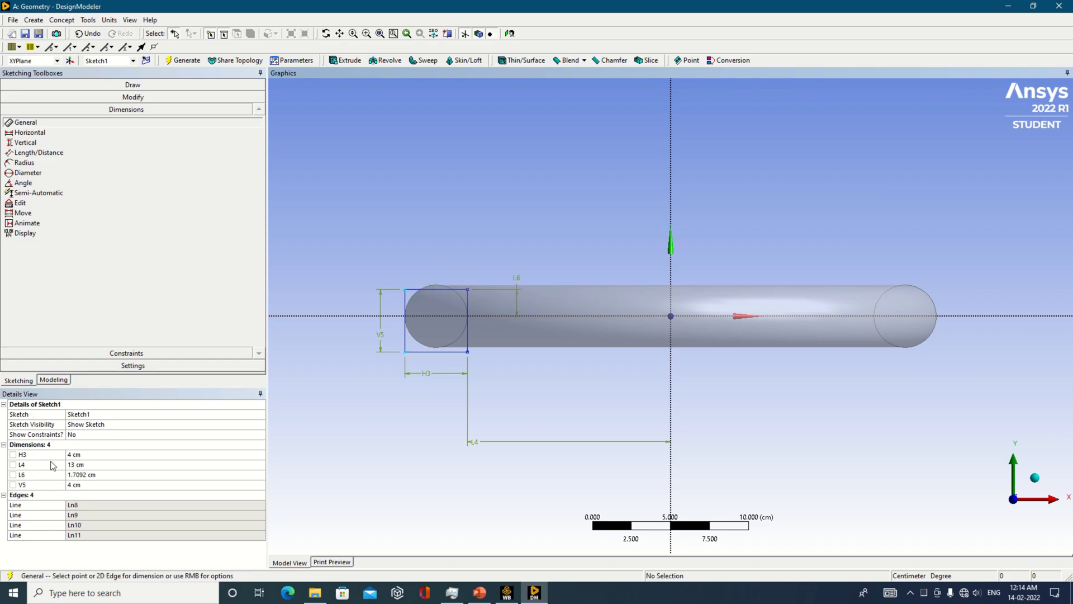
left_click(89, 474)
type("2")
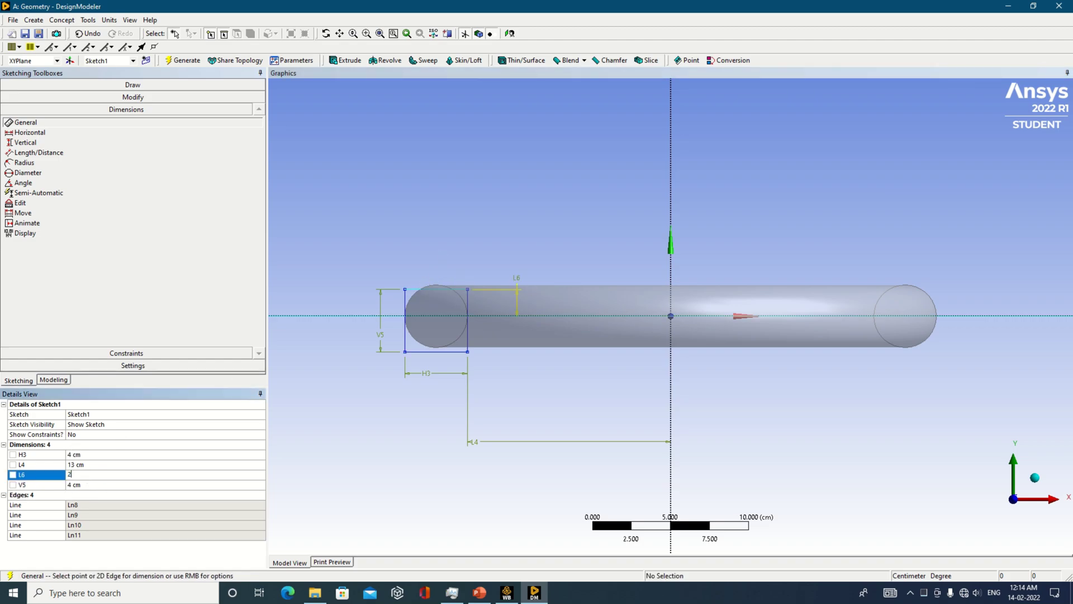
key("Return")
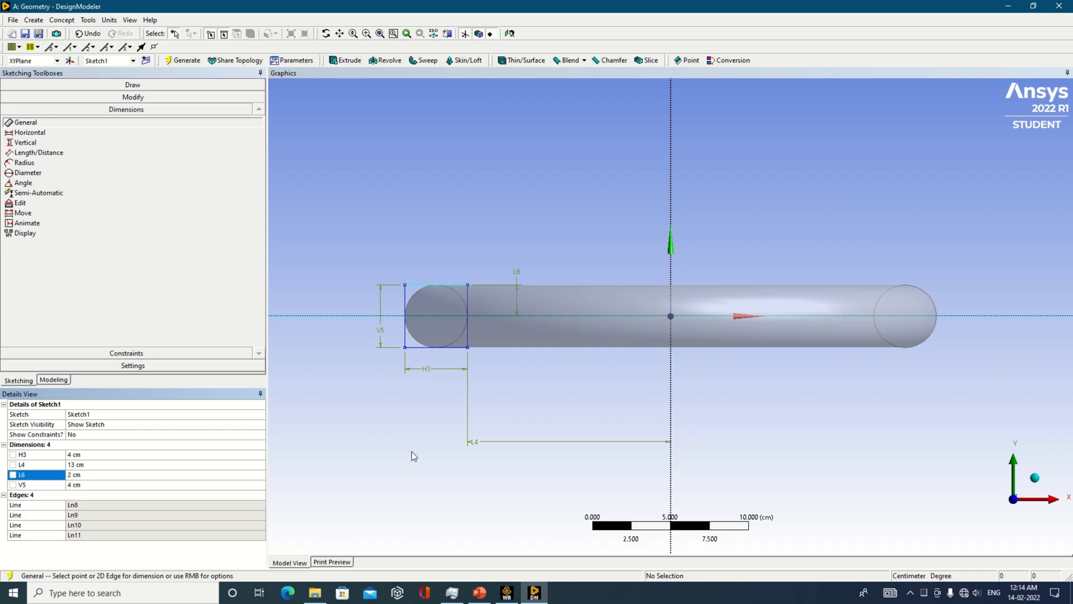
scroll(467, 425, "up", 1)
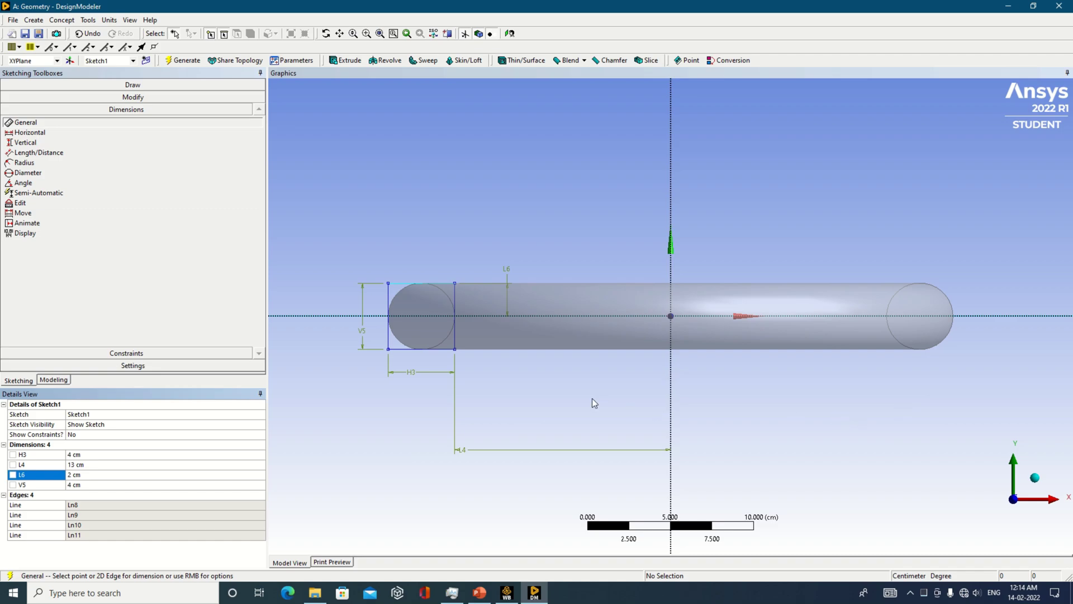
left_click(1032, 481)
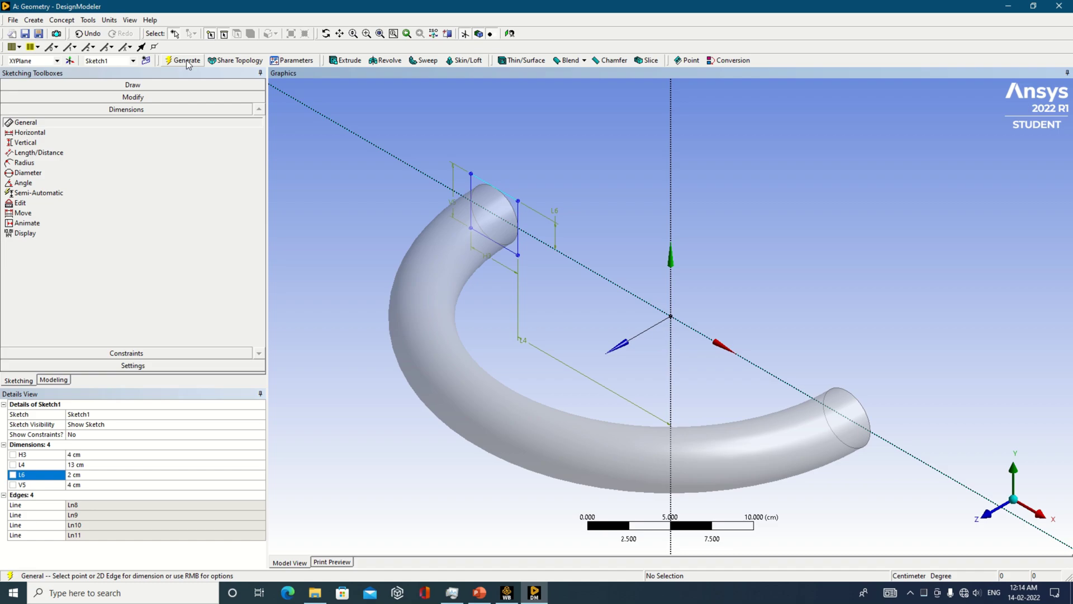
left_click(89, 465)
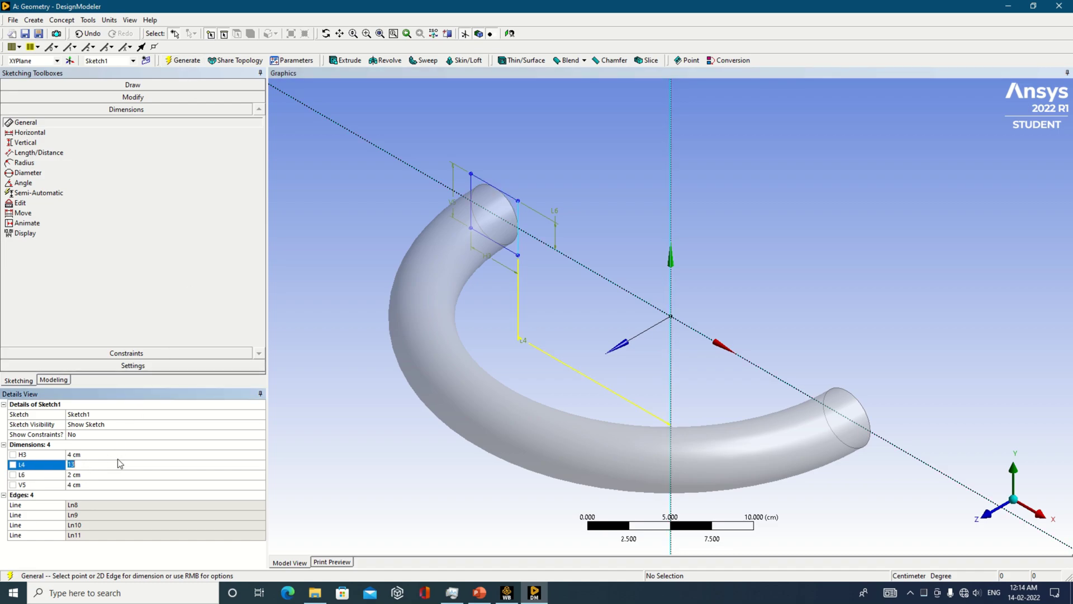
left_click(94, 455)
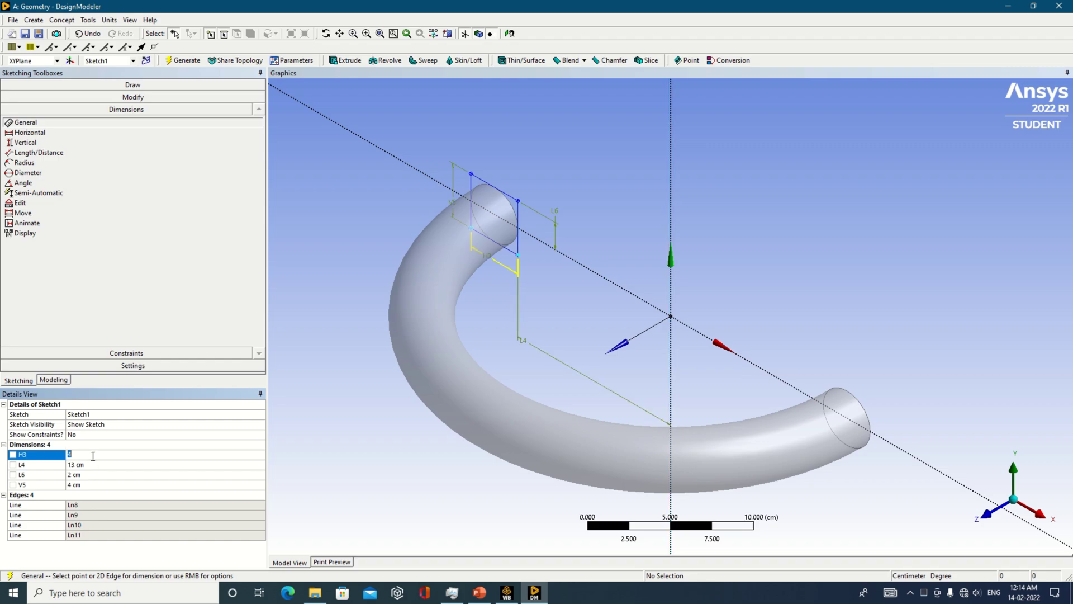
left_click(93, 485)
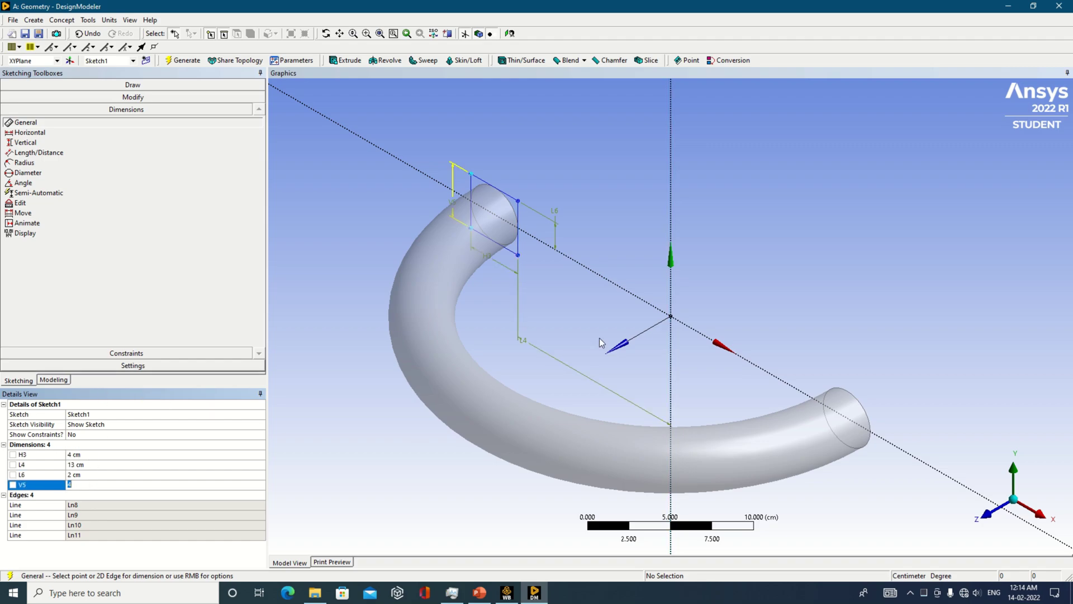
left_click(988, 522)
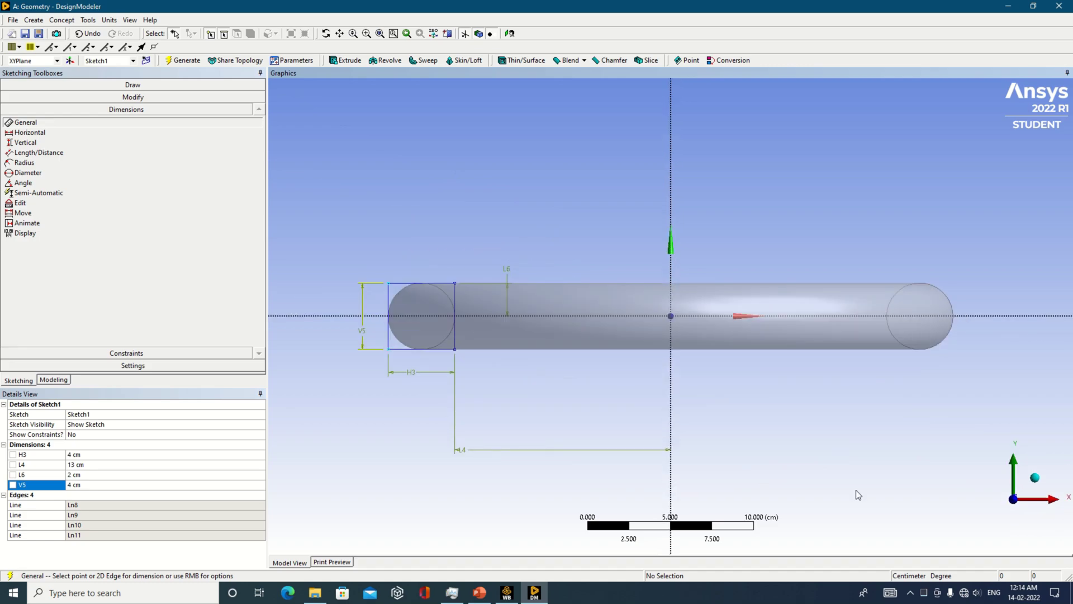
scroll(495, 399, "up", 2)
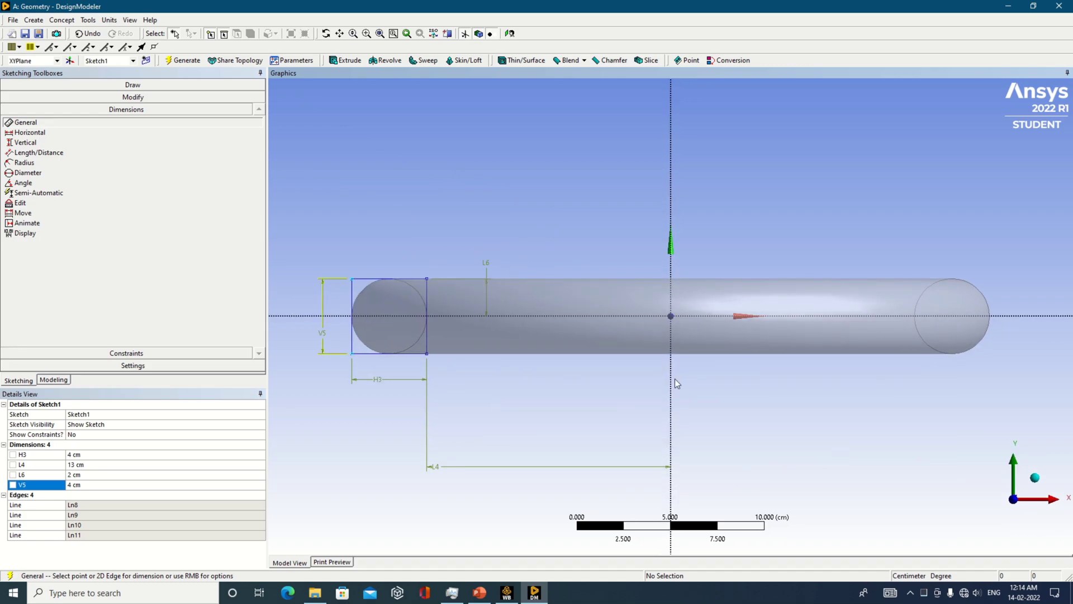
Regenerate the revolve from the 4 cm square sketch and view the new body isometrically.
left_click(189, 64)
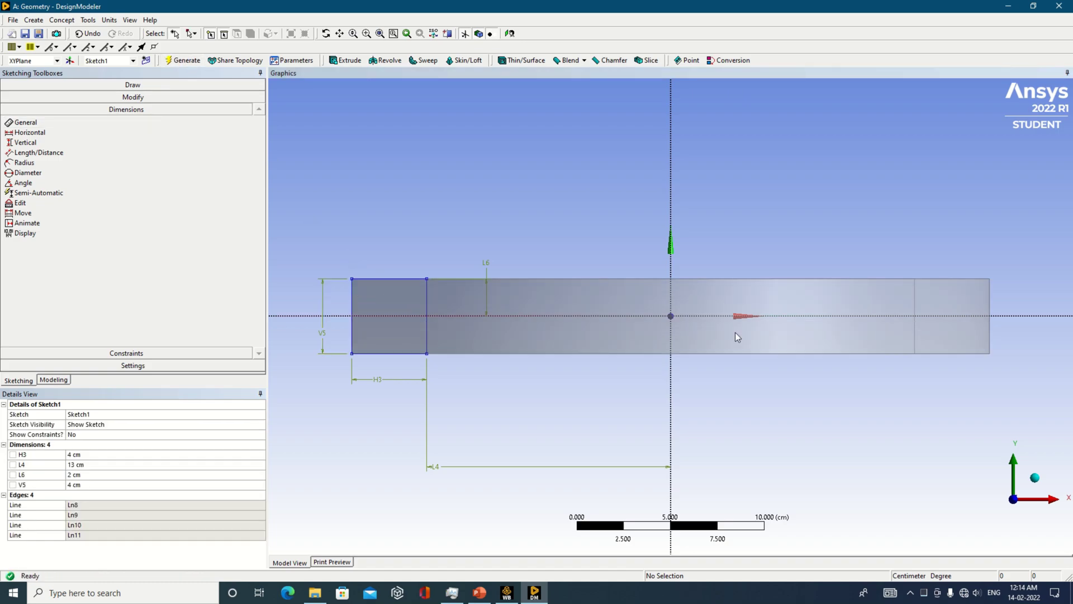
left_click(1034, 477)
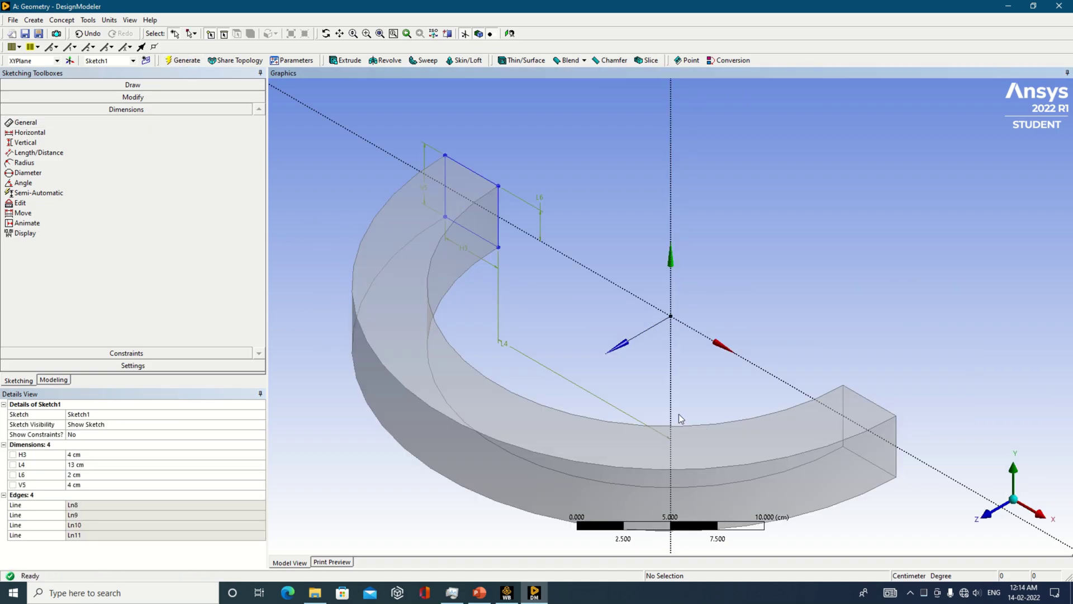
scroll(681, 417, "down", 1)
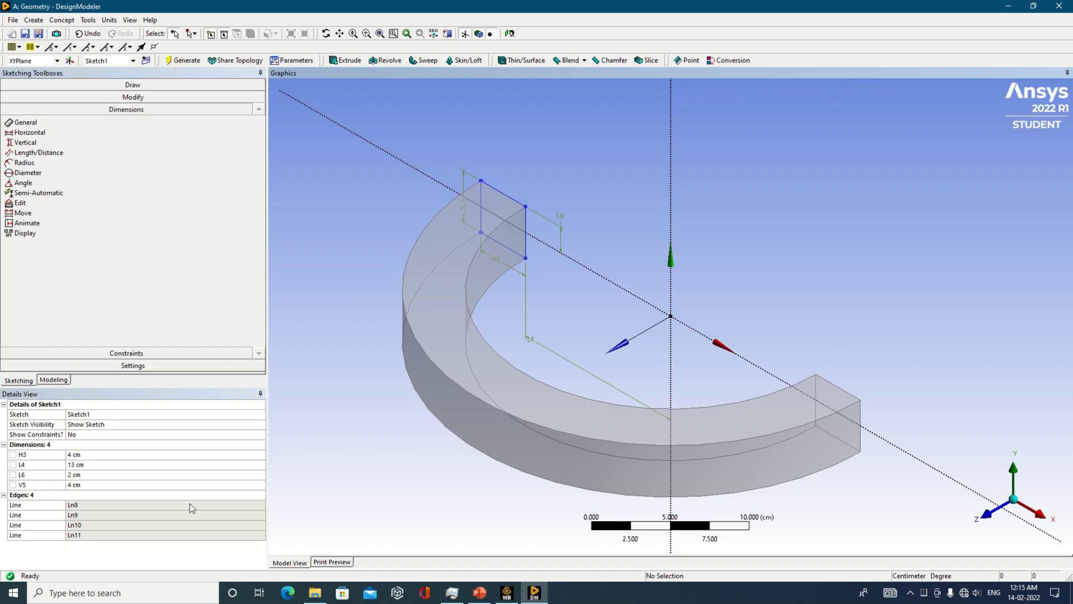
Set Revolve1's FD1 Angle to 270° and regenerate the body.
left_click(54, 379)
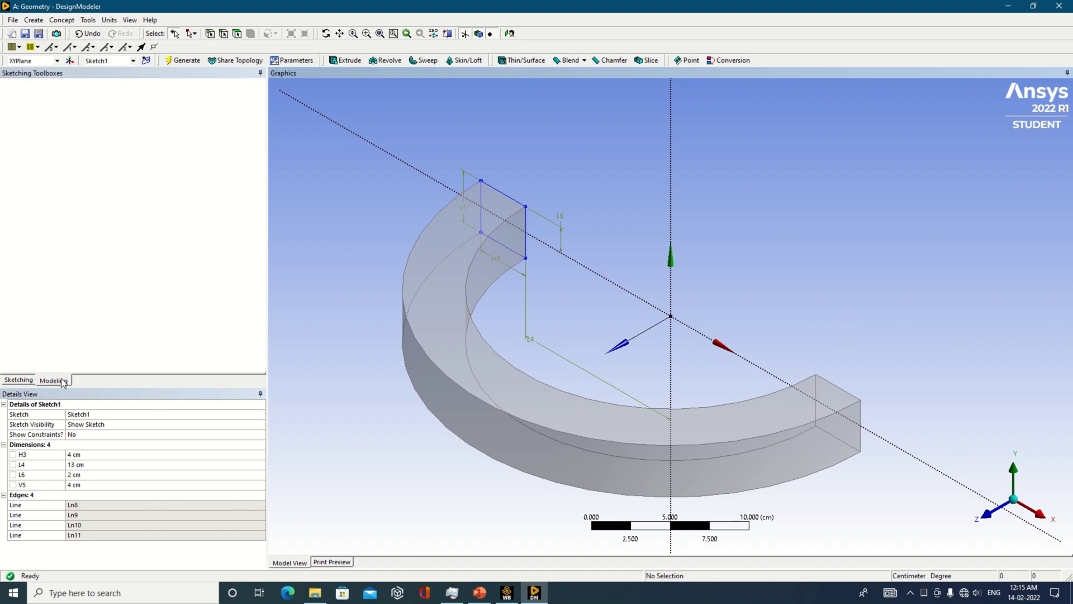
left_click(58, 133)
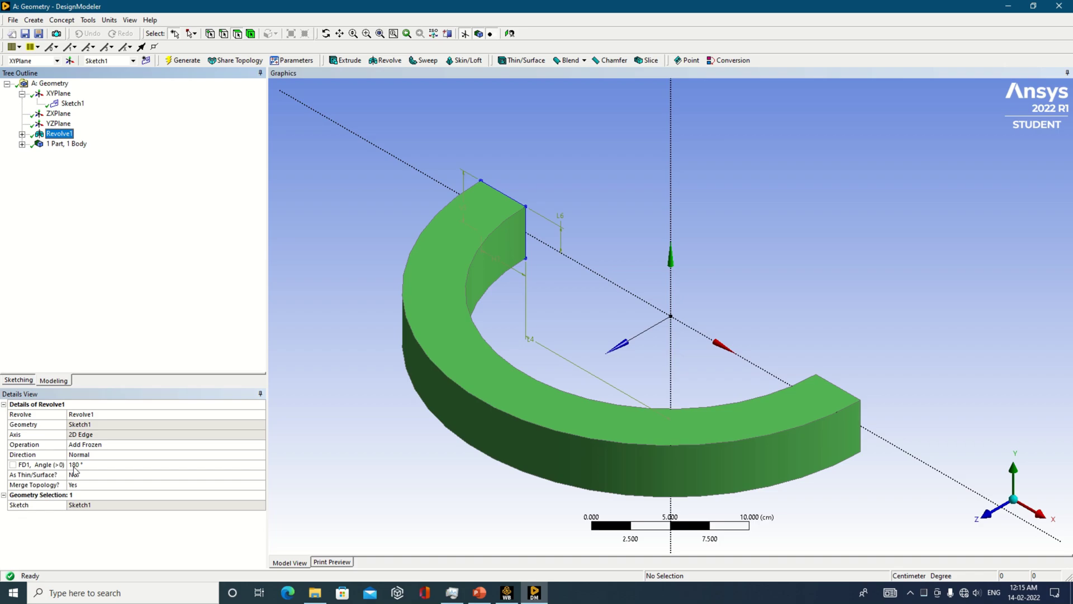
left_click(82, 467)
type("270")
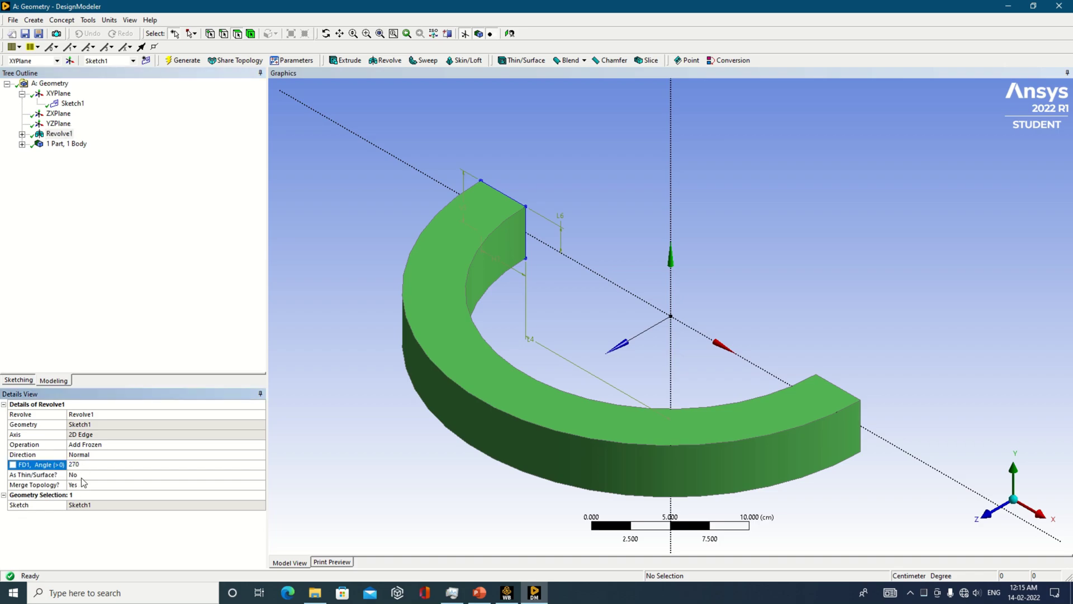
key("Return")
left_click(181, 64)
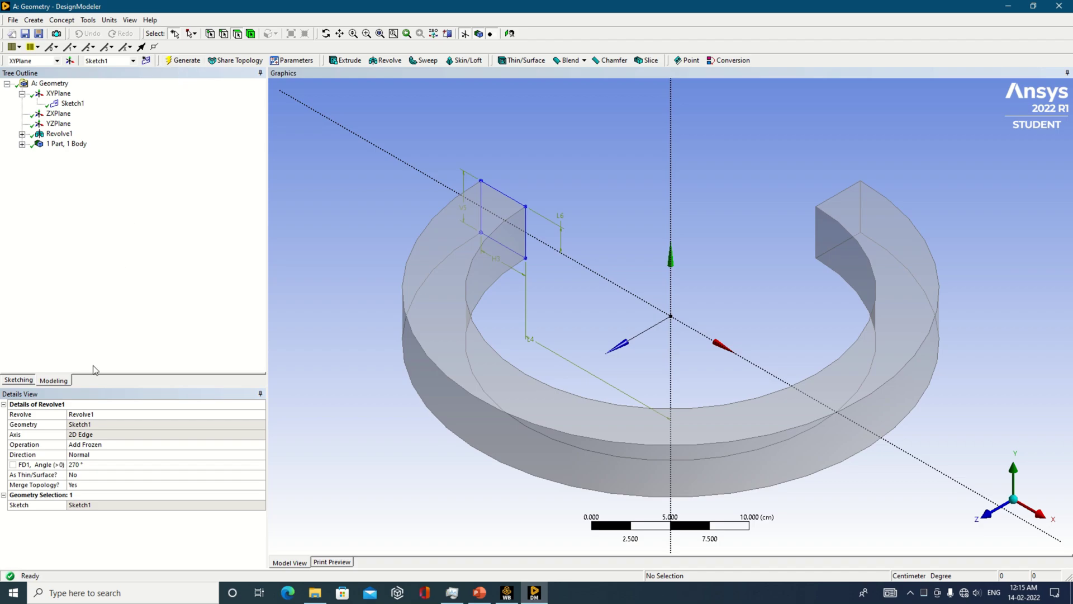
Change the revolve angle to 360° and regenerate into a complete ring.
left_click(80, 466)
type("360")
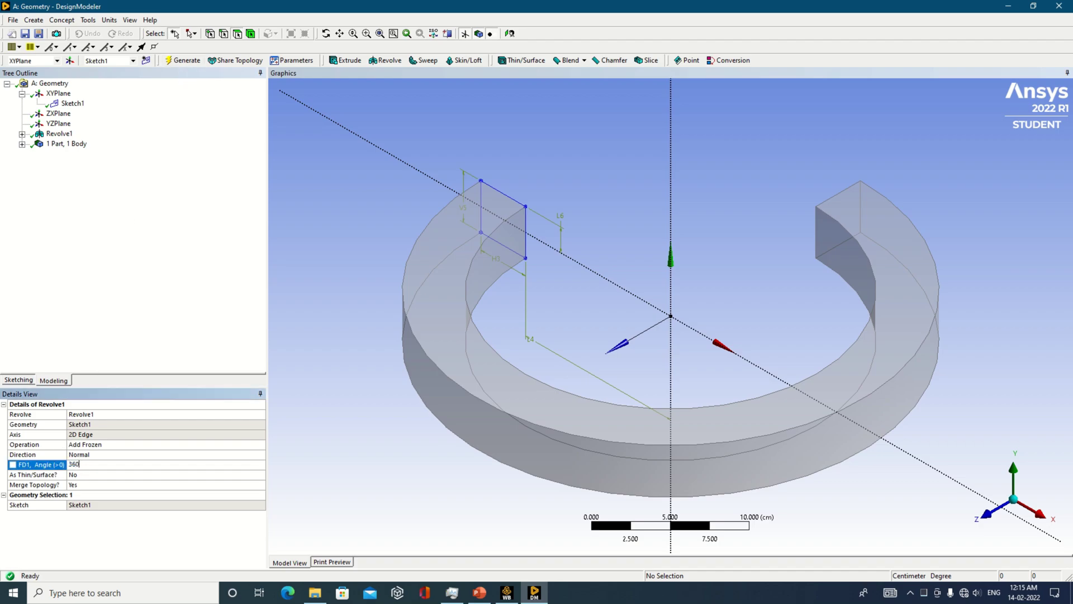
left_click(185, 60)
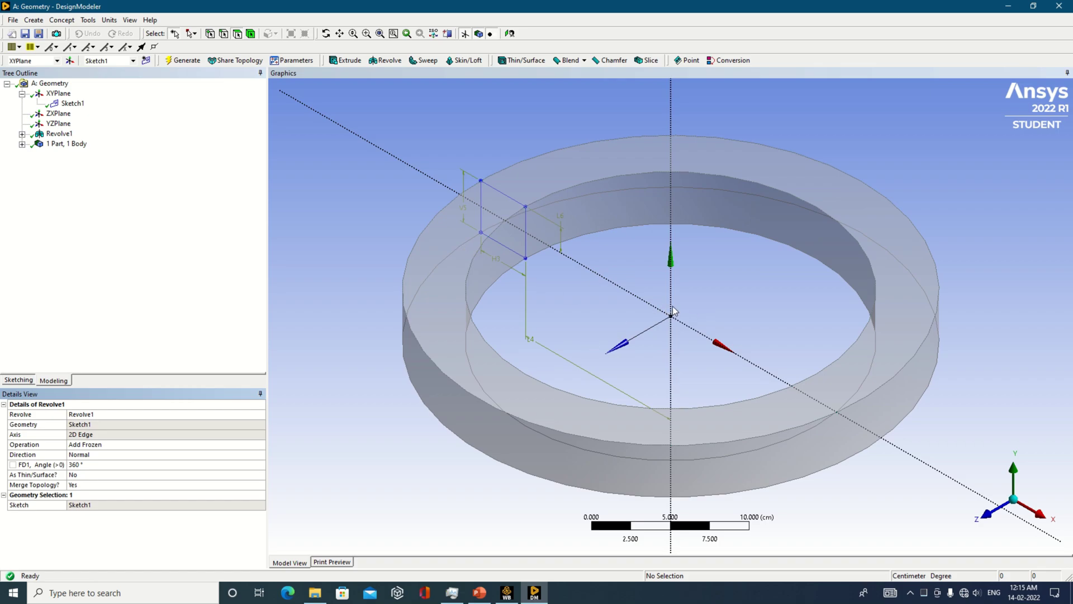
Review Sketch1's dimensions in the sketching tools.
left_click(73, 104)
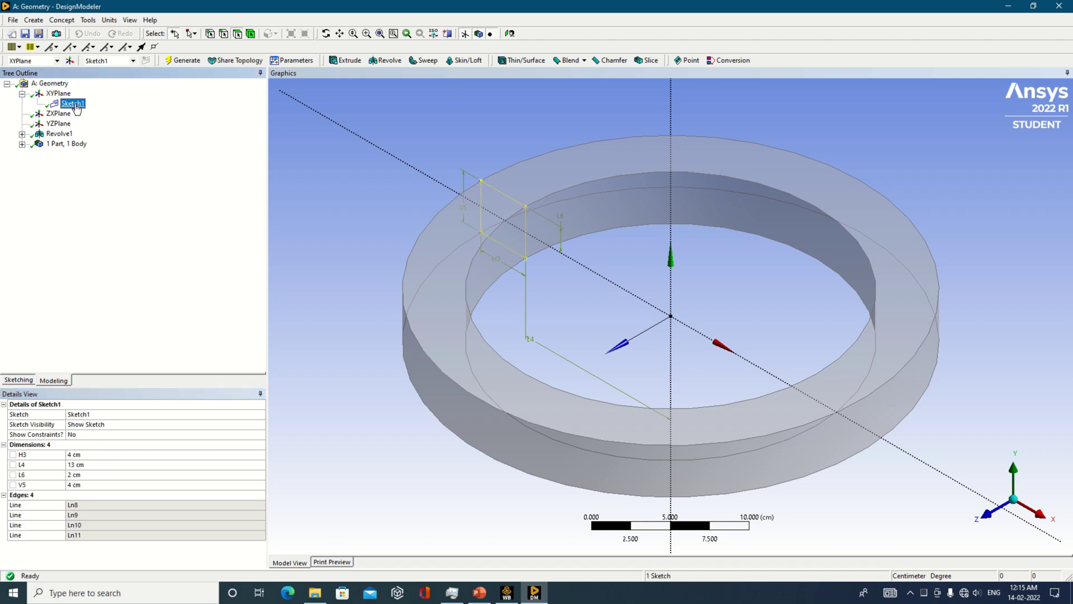
left_click(14, 382)
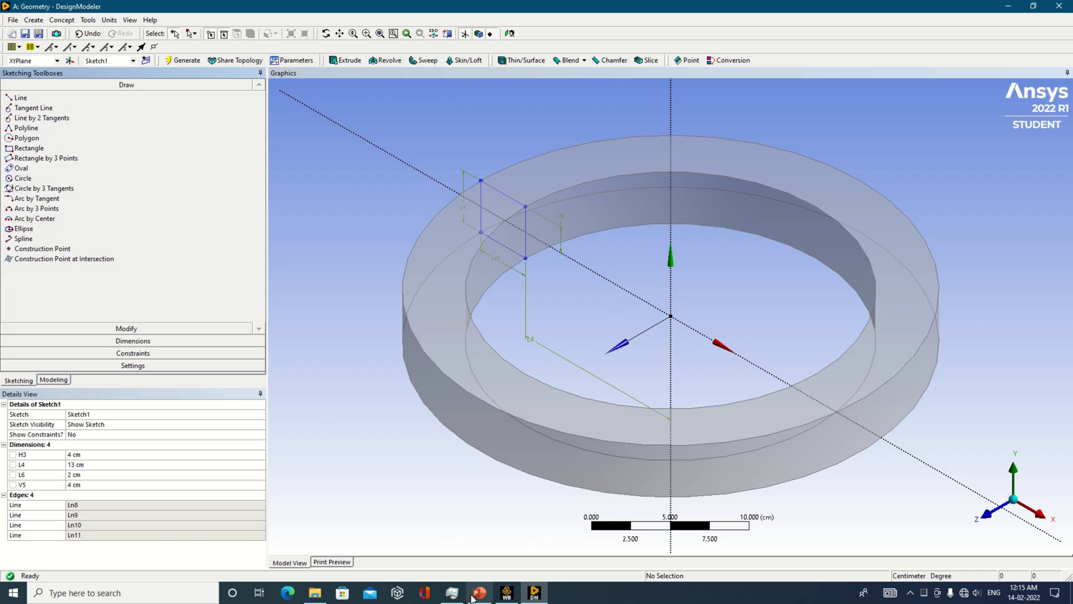
left_click(64, 381)
Show the Solid body's details (1508 cm³ volume) and hide the sketch and axes.
left_click(22, 134)
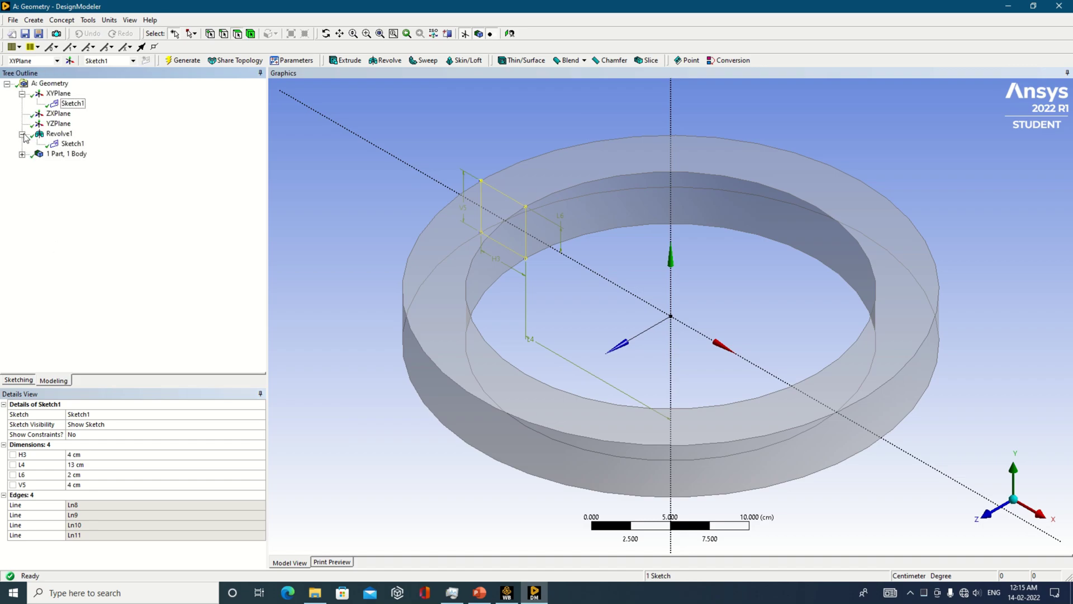
left_click(22, 154)
left_click(69, 165)
left_click(368, 231)
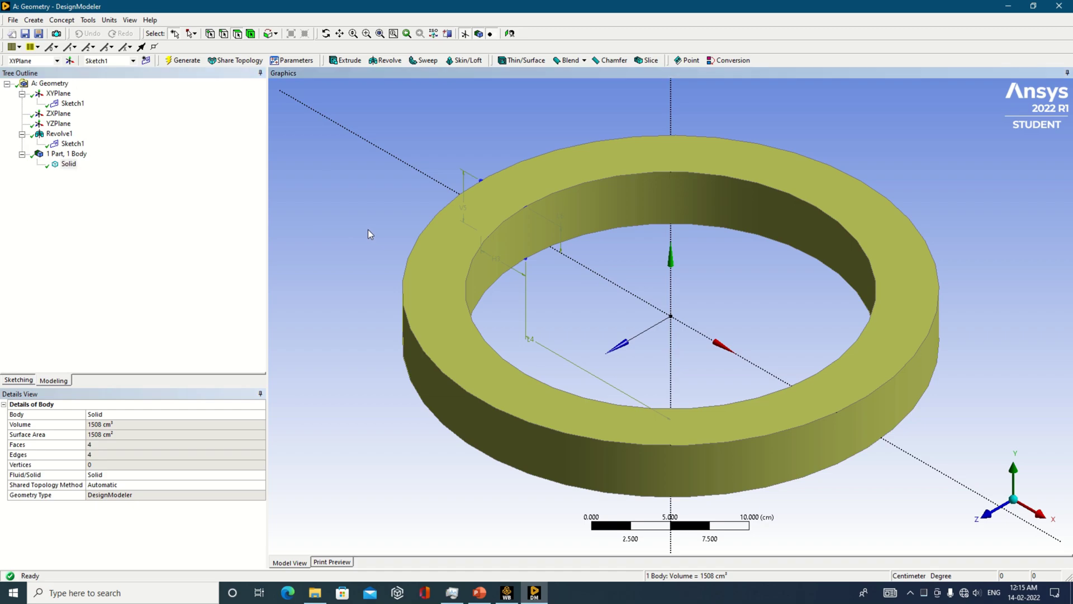
left_click(23, 223)
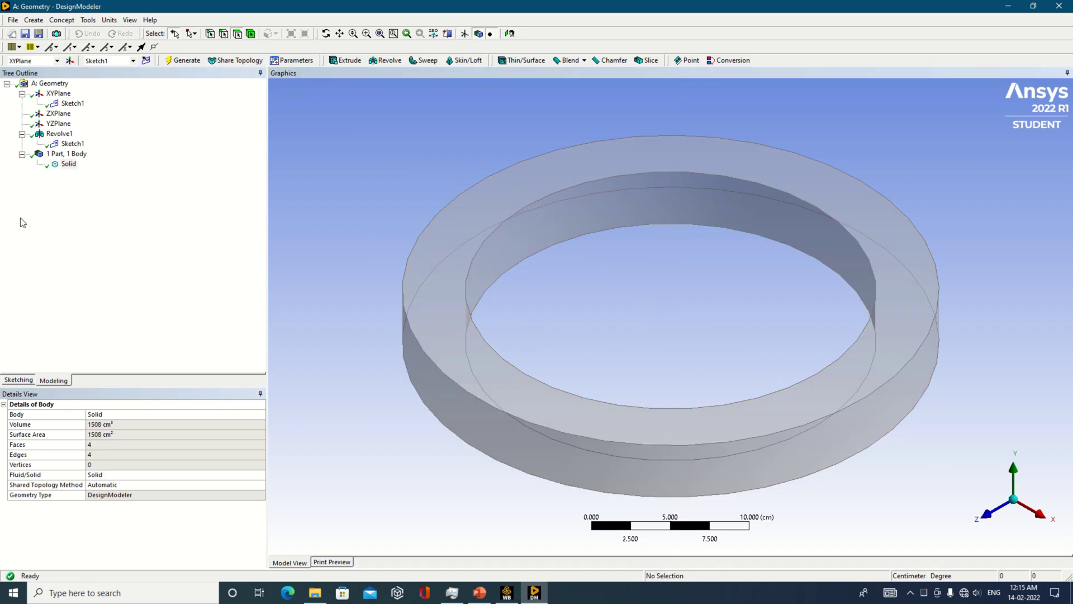